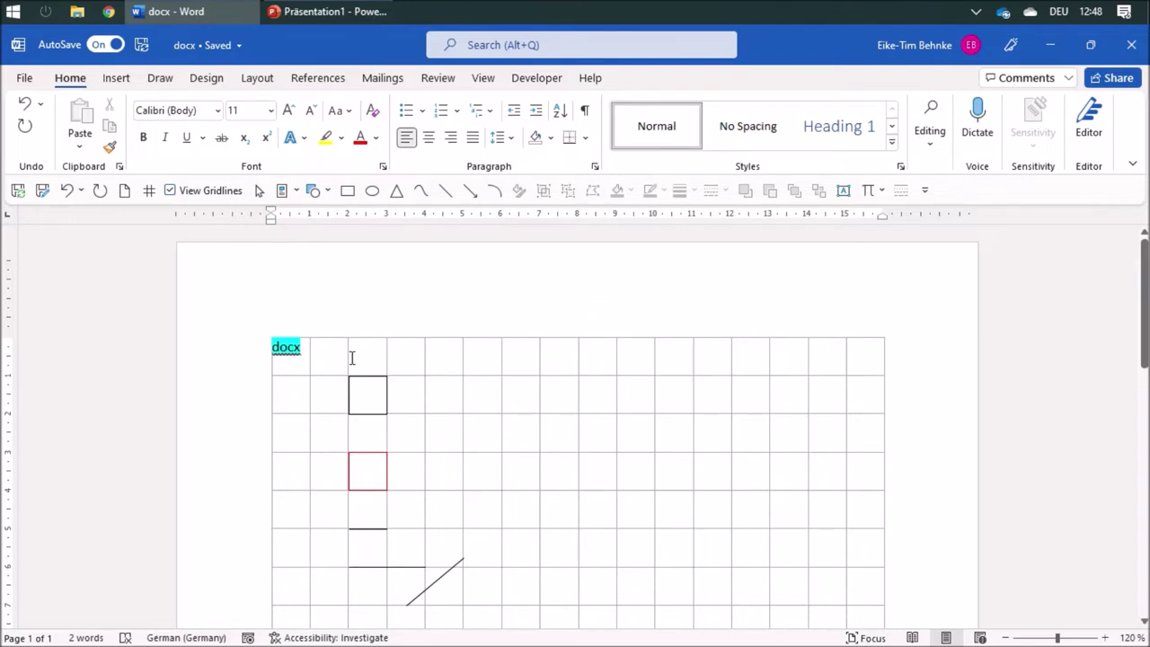
Step: In a new blank document, type 'doc' and highlight it in yellow
{"action": "left_click", "coordinate": [126, 192]}
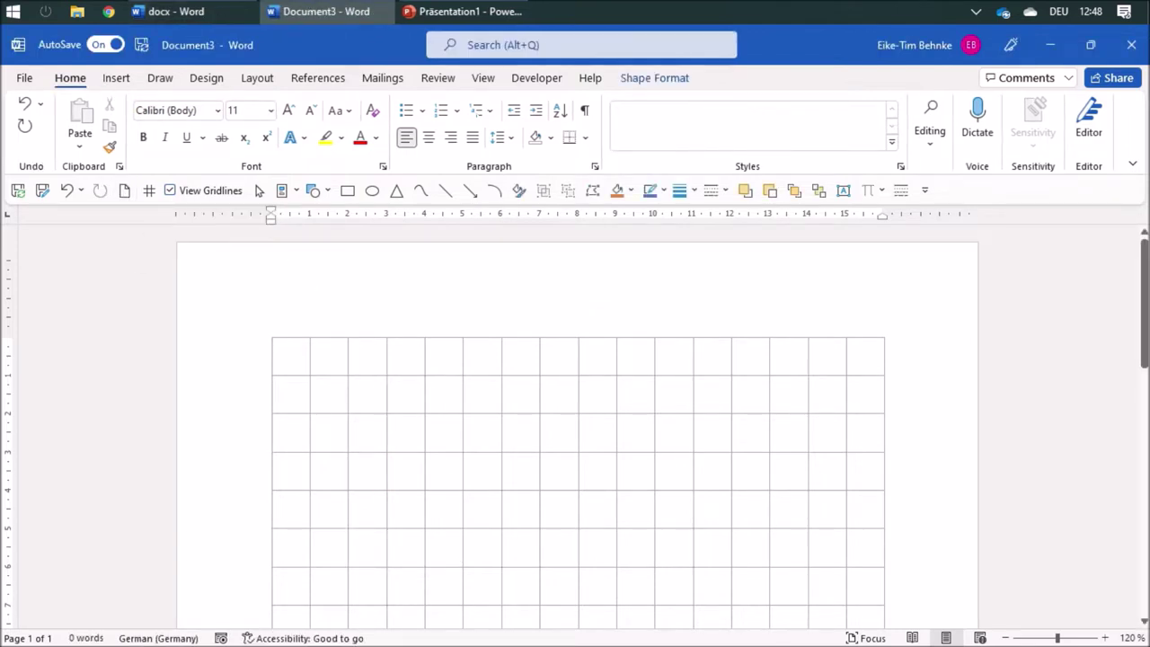
{"action": "type", "text": "doc"}
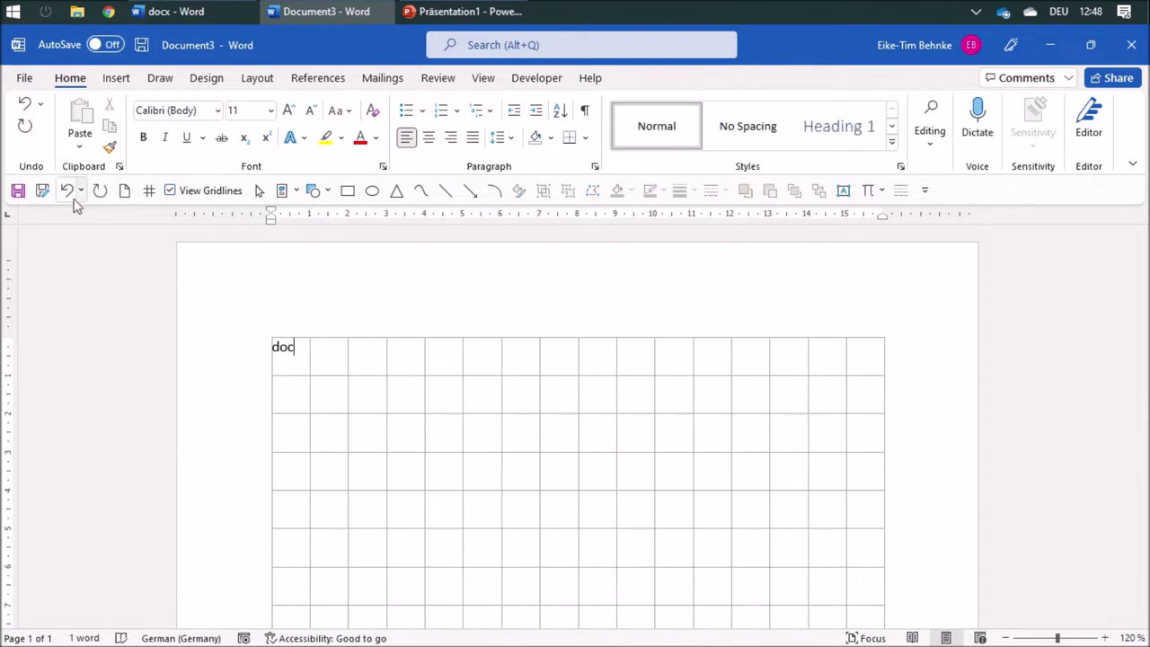
{"action": "double_click", "coordinate": [299, 346]}
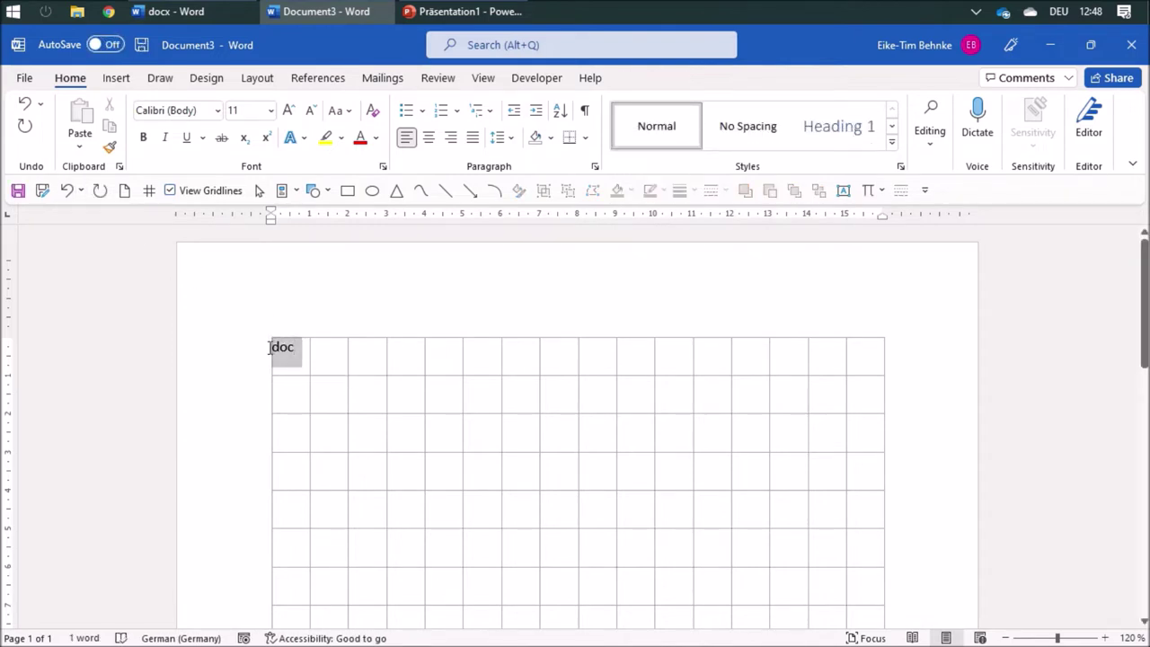
{"action": "left_click", "coordinate": [342, 138]}
{"action": "left_click", "coordinate": [331, 162]}
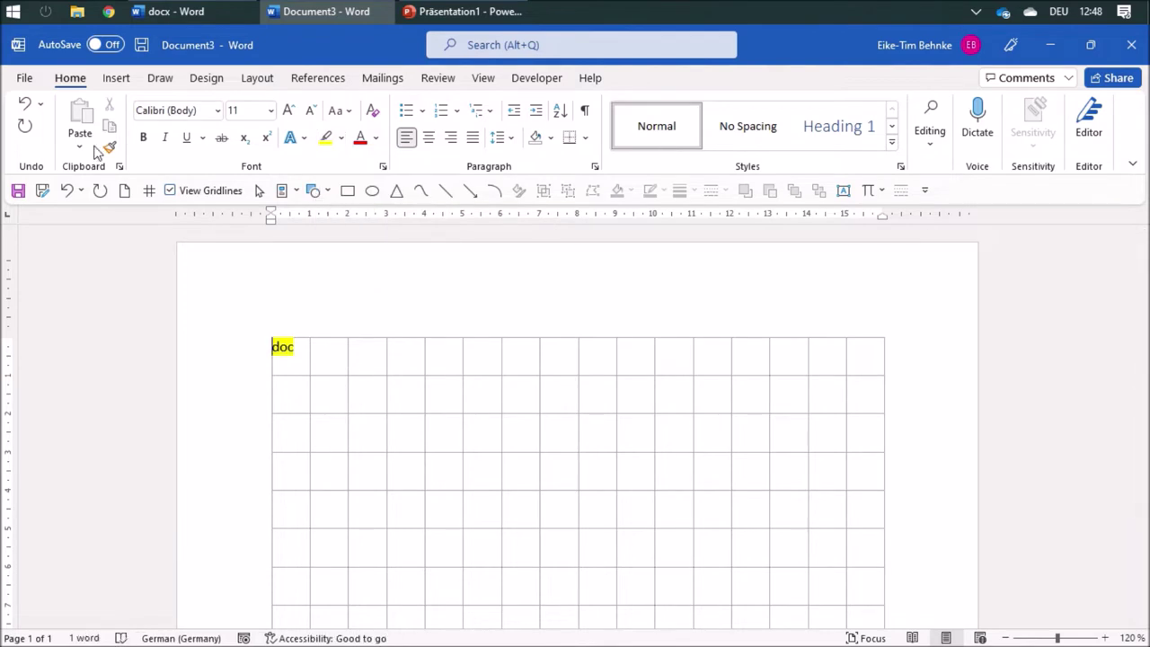
Step: Save the document as a Word 97-2003 Document named 'doc'
{"action": "left_click", "coordinate": [42, 190]}
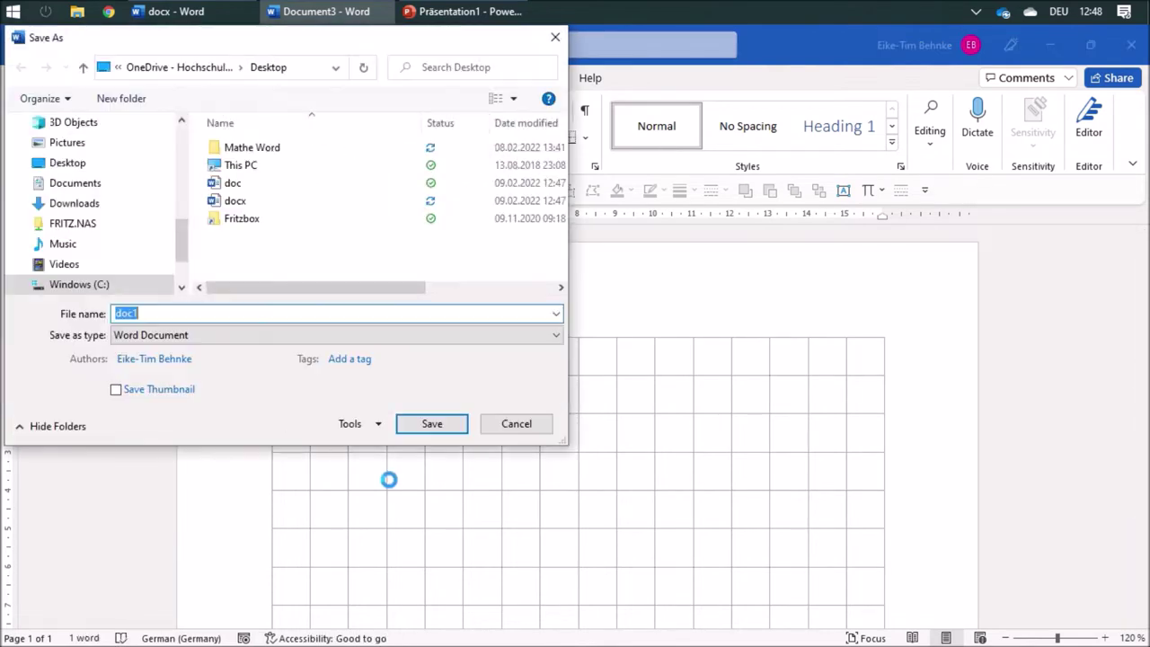
{"action": "left_click", "coordinate": [162, 334]}
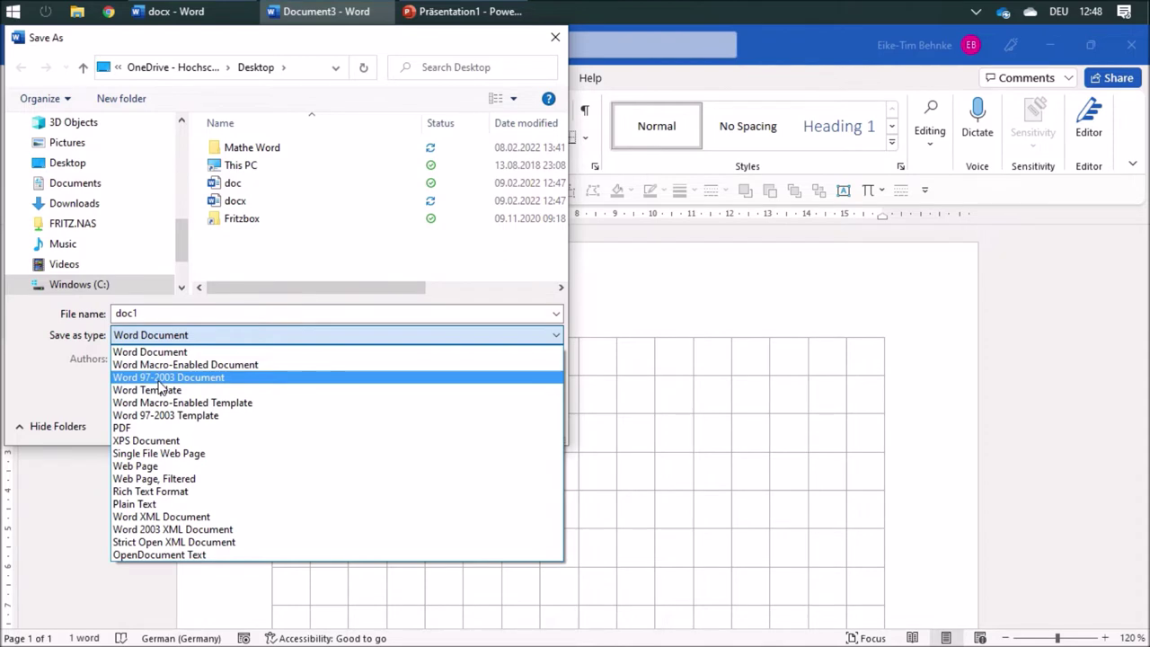
{"action": "left_click", "coordinate": [159, 381]}
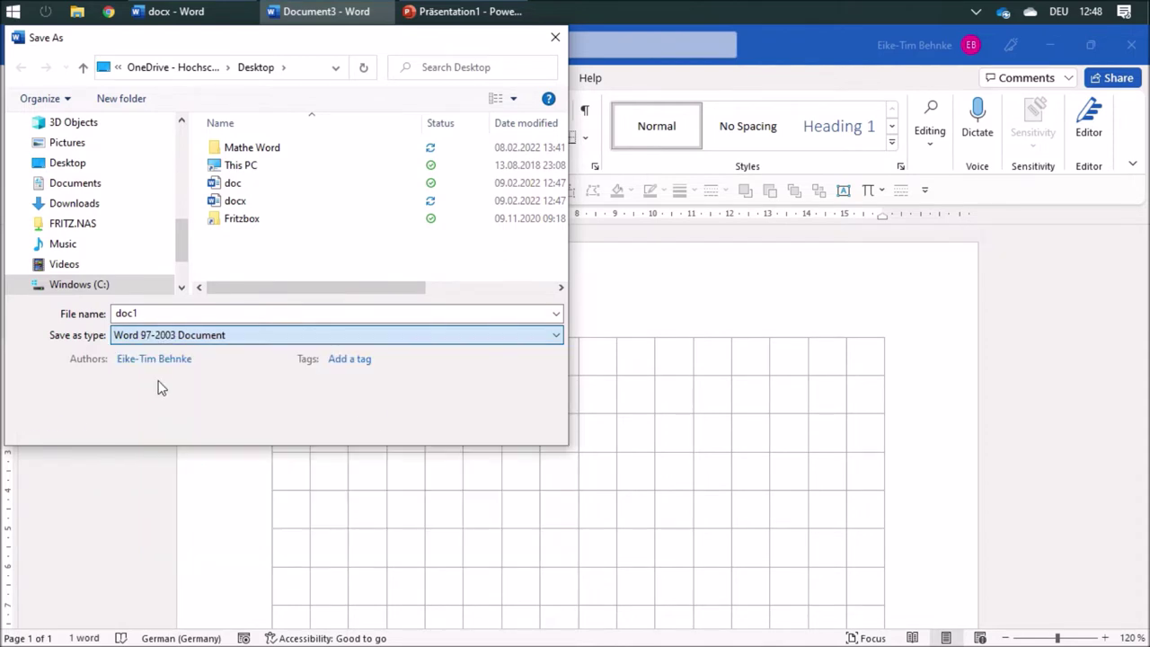
{"action": "left_click", "coordinate": [153, 312]}
{"action": "key", "text": "BackSpace"}
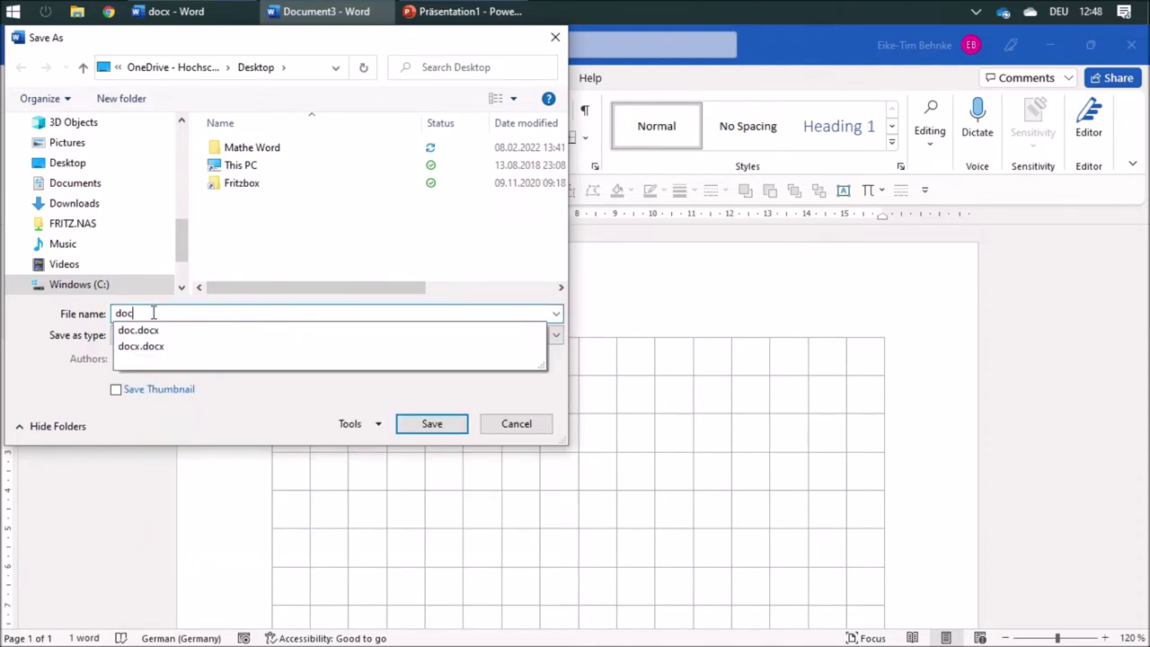
{"action": "left_click", "coordinate": [438, 421]}
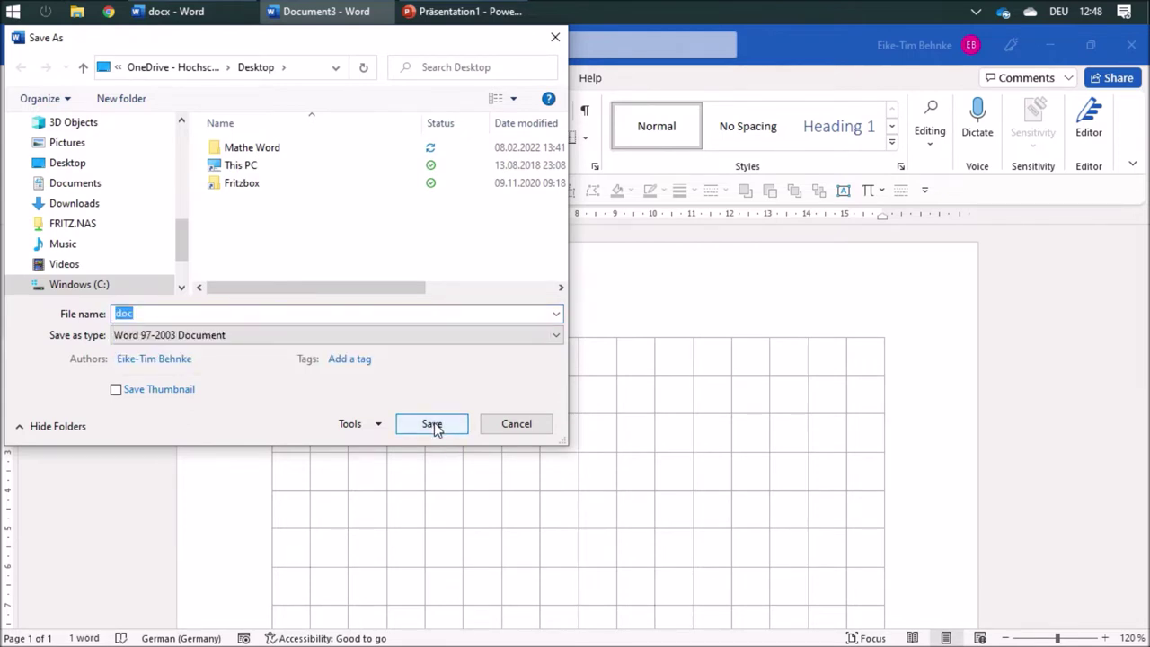
{"action": "left_click", "coordinate": [434, 422]}
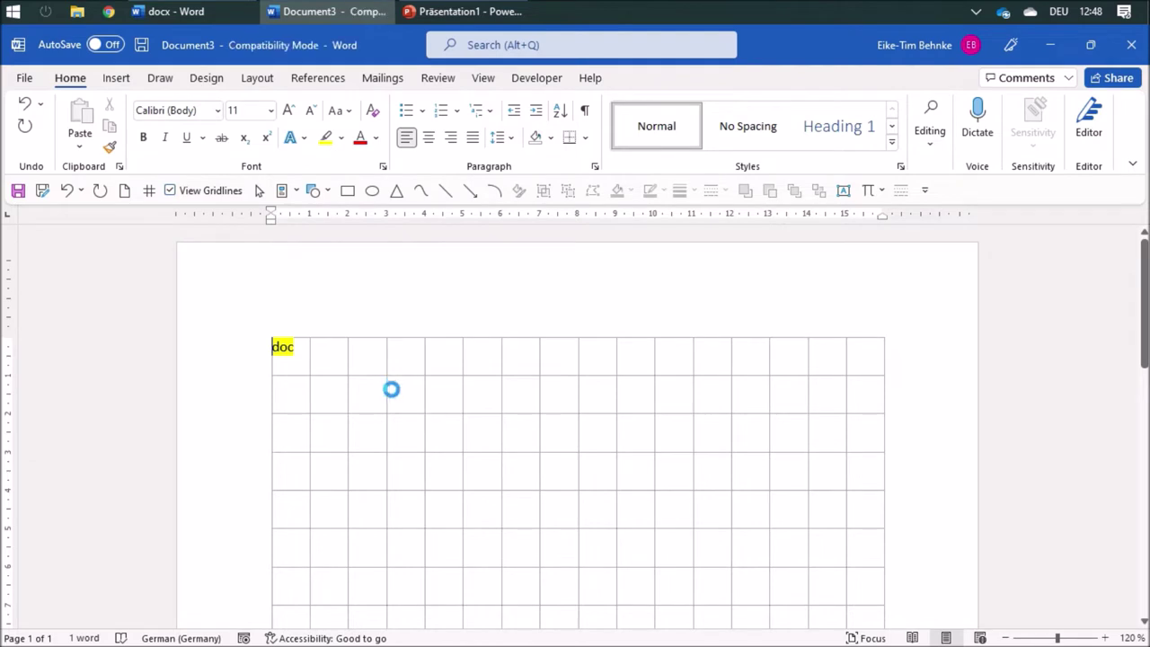
Step: Draw a 1 cm square on the grid with the Rectangle tool
{"action": "left_click", "coordinate": [348, 190]}
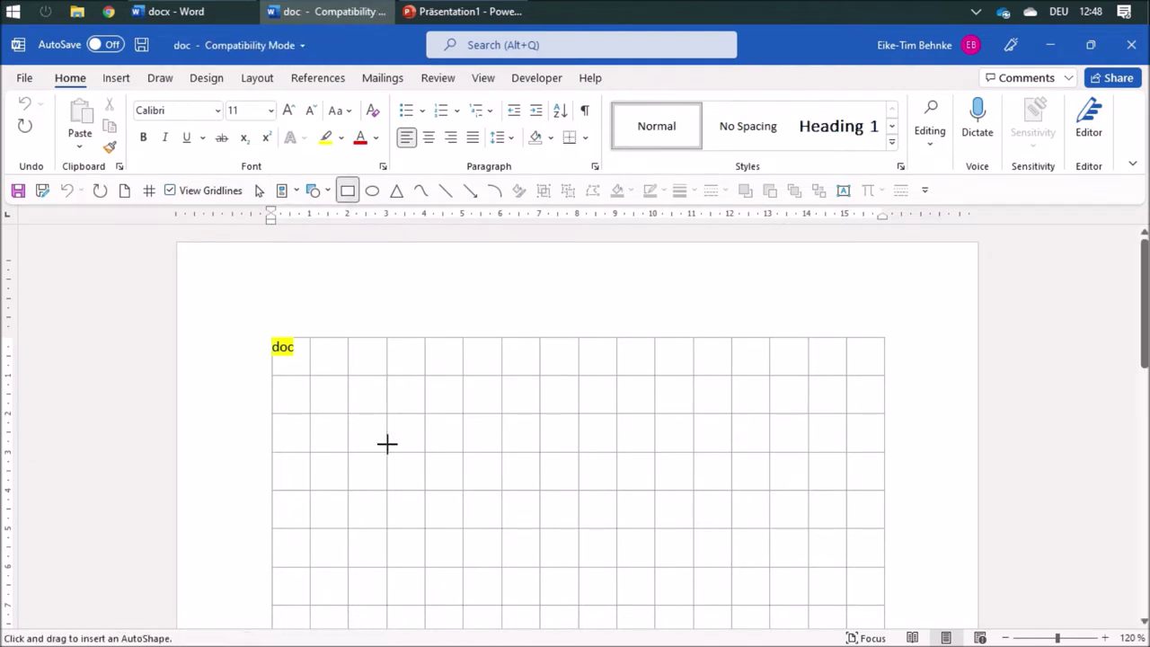
{"action": "mouse_move", "coordinate": [347, 374]}
{"action": "left_mouse_down"}
{"action": "mouse_move", "coordinate": [387, 414]}
{"action": "mouse_move", "coordinate": [443, 399]}
{"action": "left_mouse_up"}
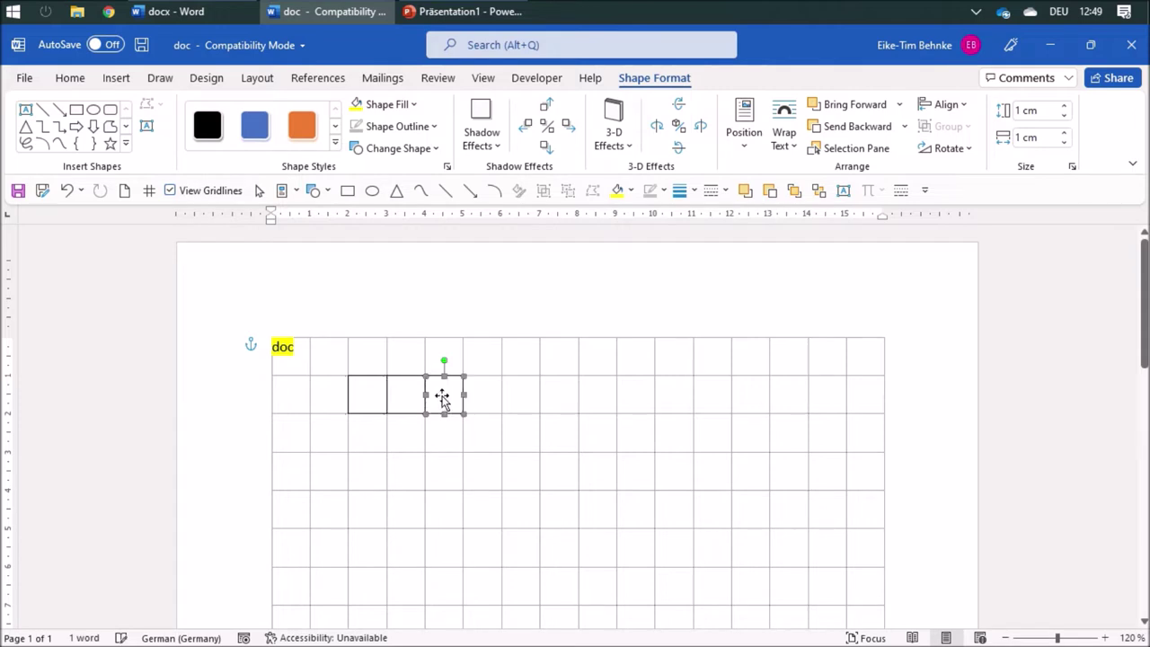
Step: In the docx file, copy the square one cell right, undo it, then return to doc
{"action": "left_click", "coordinate": [180, 20]}
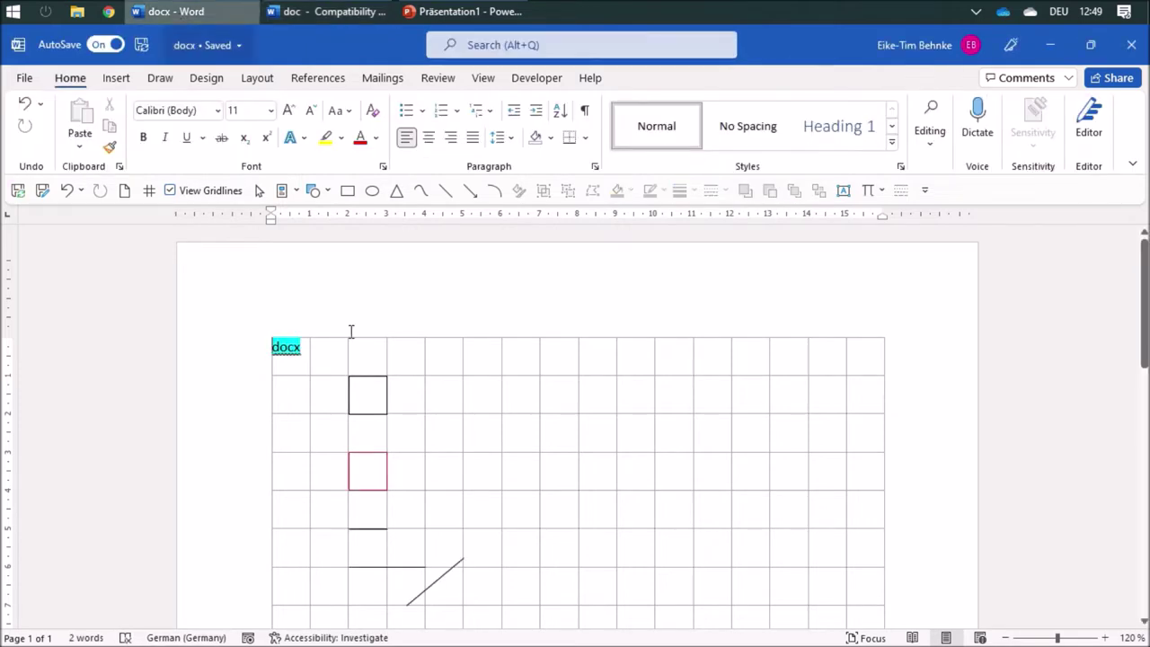
{"action": "left_click", "coordinate": [368, 399]}
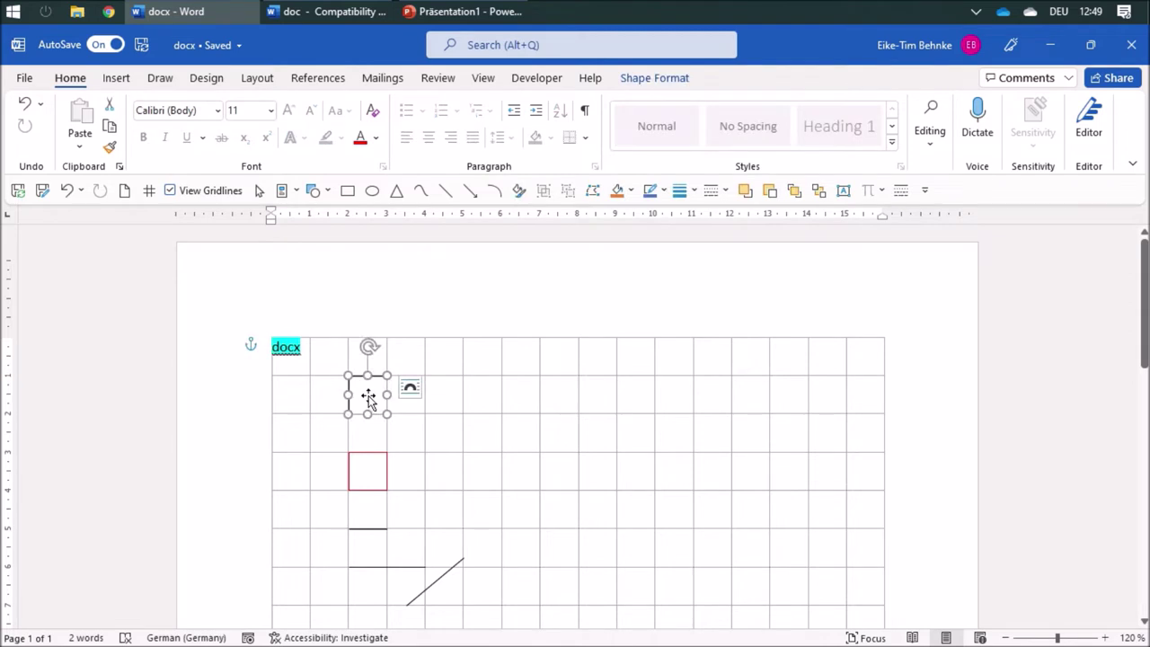
{"action": "mouse_move", "coordinate": [369, 400]}
{"action": "left_mouse_down"}
{"action": "mouse_move", "coordinate": [400, 398]}
{"action": "mouse_move", "coordinate": [405, 386]}
{"action": "mouse_move", "coordinate": [399, 395]}
{"action": "left_mouse_up"}
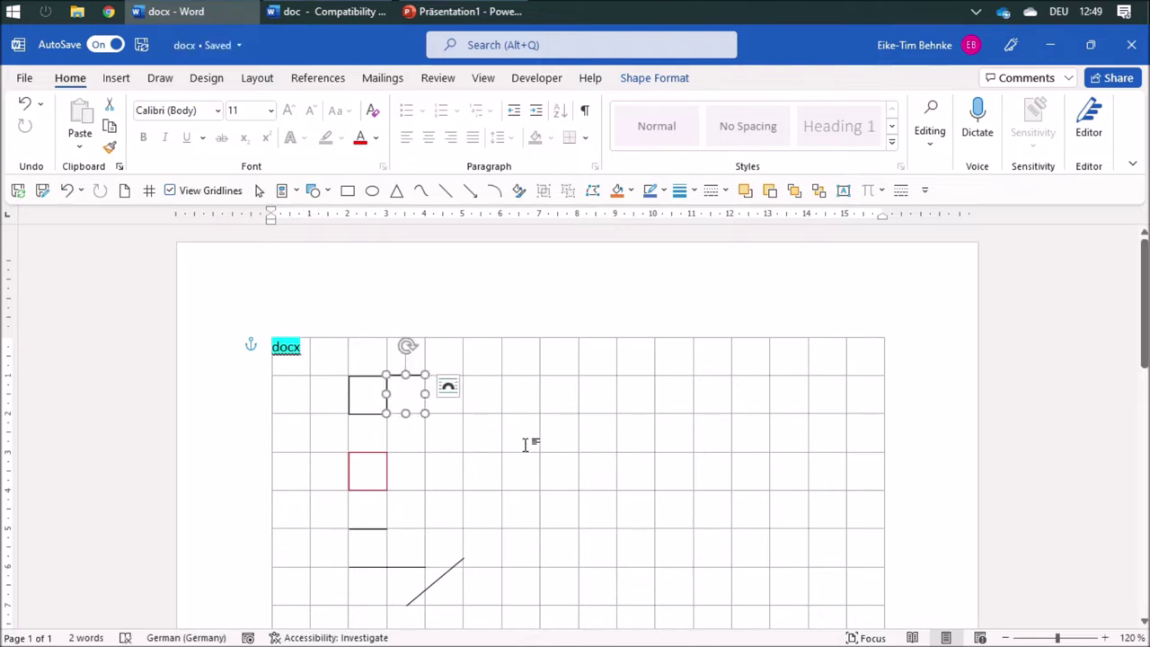
{"action": "key", "text": "Delete"}
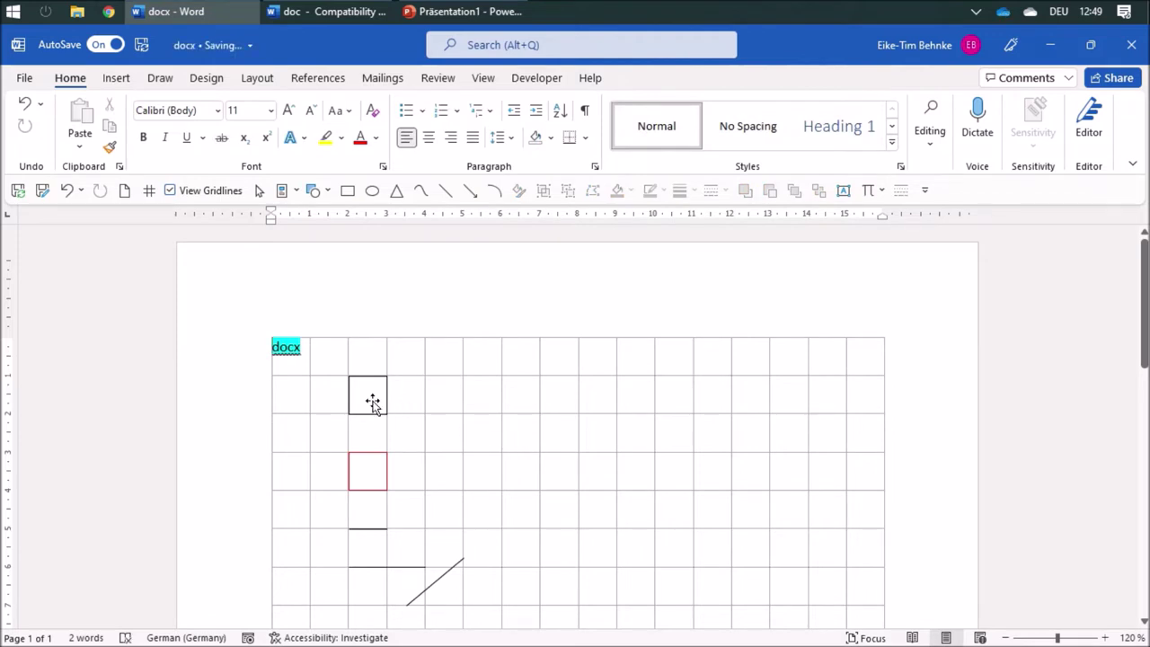
{"action": "left_click", "coordinate": [372, 403]}
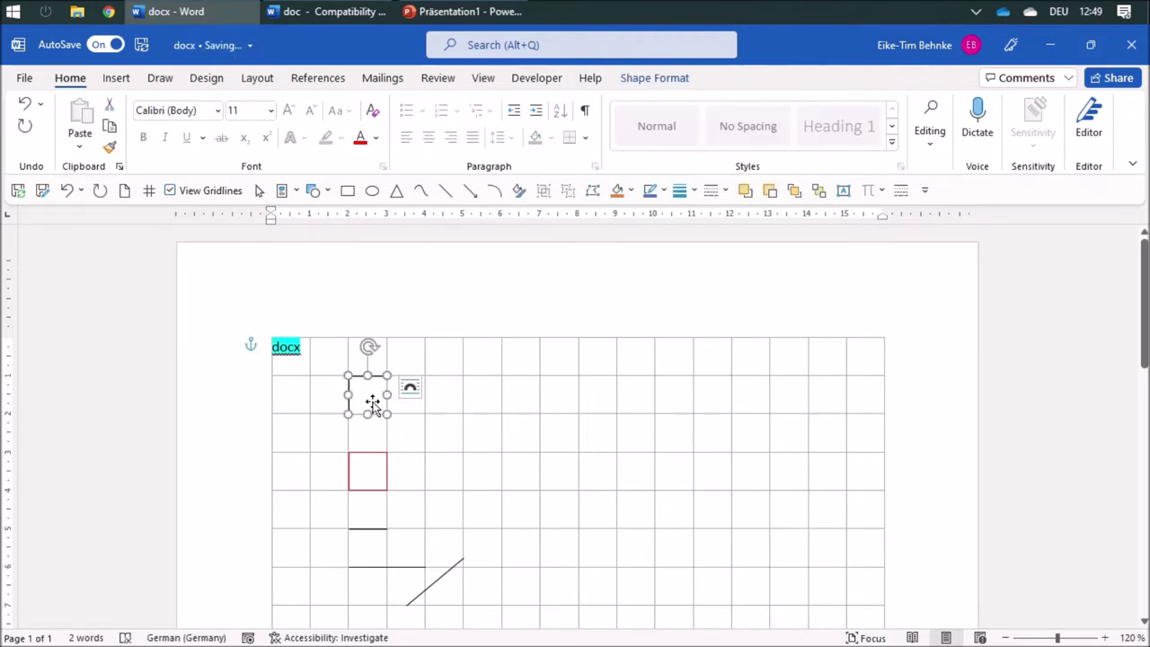
{"action": "left_click", "coordinate": [321, 12]}
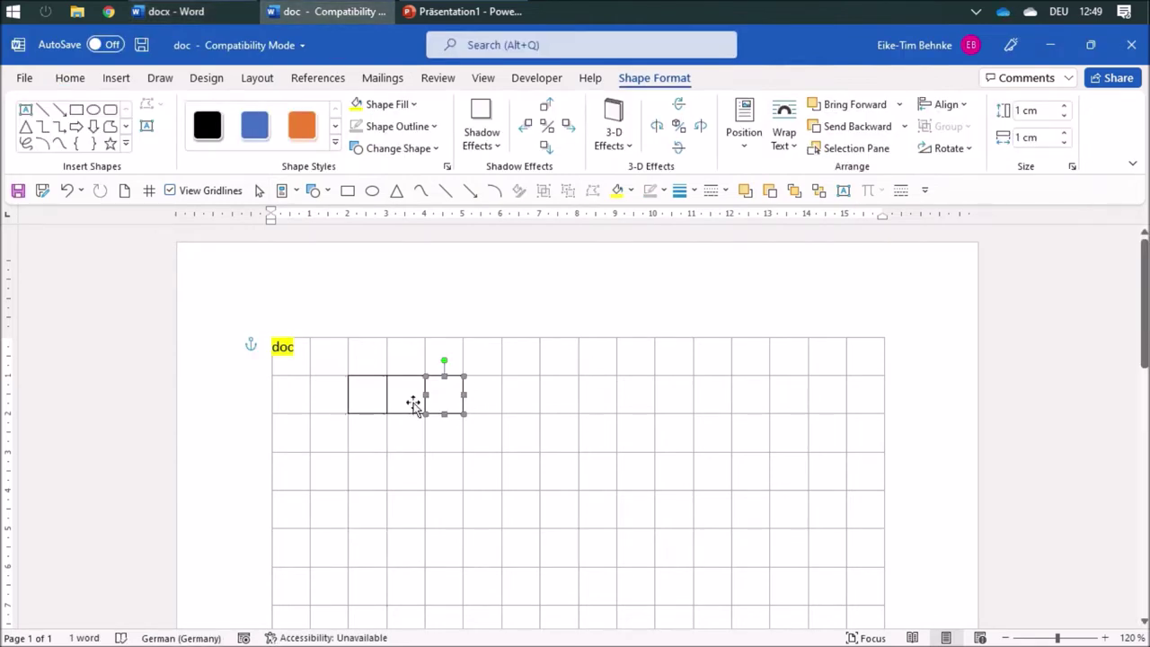
Step: Move the doc file's square down into the third grid row
{"action": "left_click", "coordinate": [205, 12]}
{"action": "left_click", "coordinate": [333, 11]}
{"action": "left_click_drag", "start_coordinate": [449, 398], "coordinate": [369, 473]}
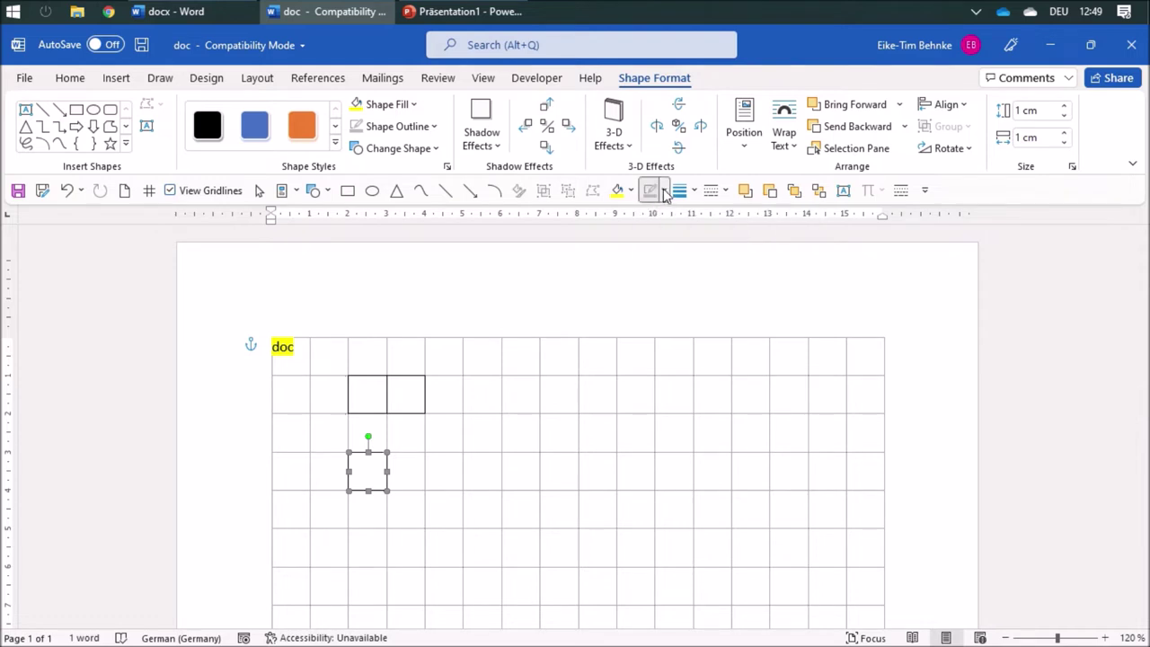
Step: Replace the dash-style Quick Access shortcut with the Shape Styles dialog launcher
{"action": "right_click", "coordinate": [900, 190]}
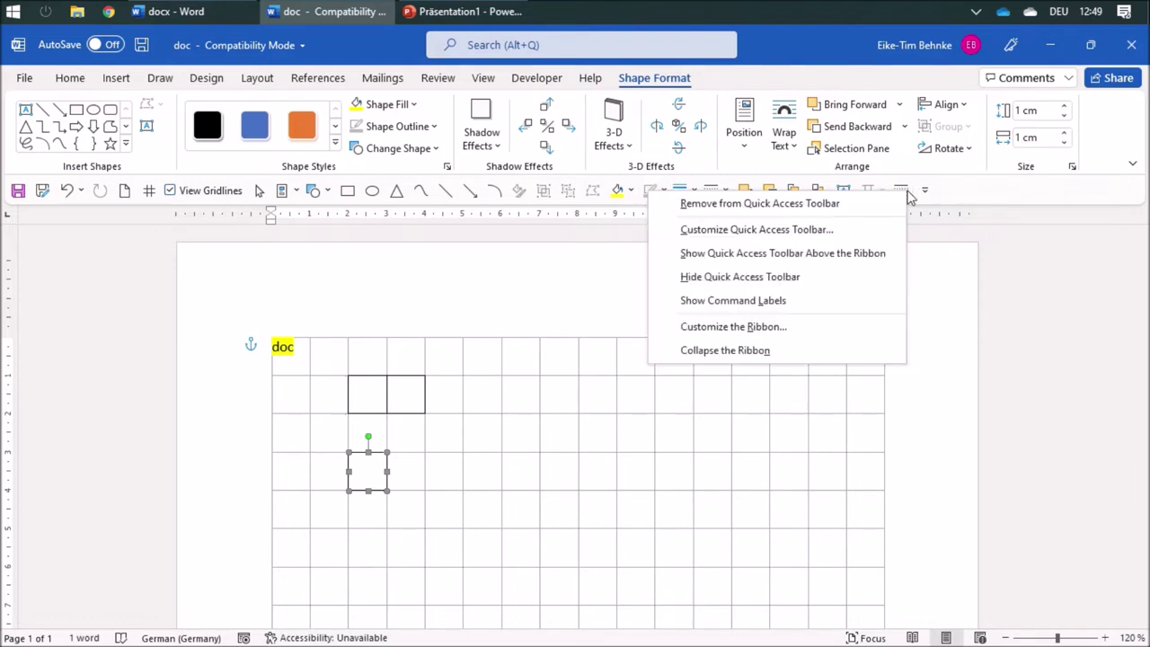
{"action": "left_click", "coordinate": [831, 201]}
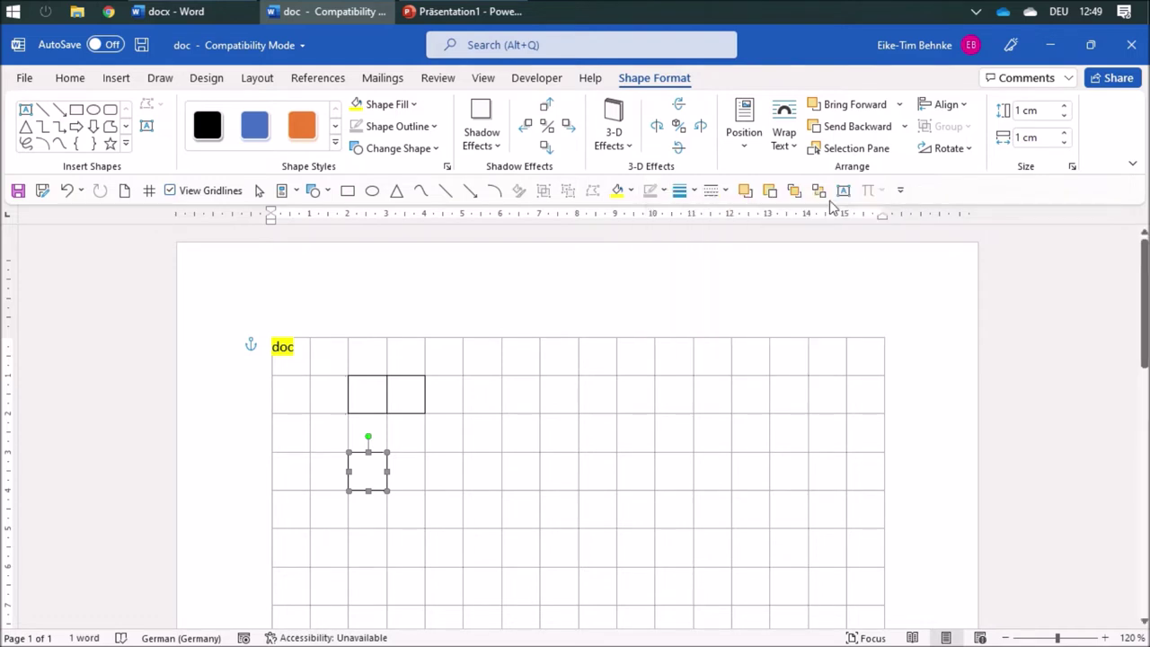
{"action": "right_click", "coordinate": [449, 170]}
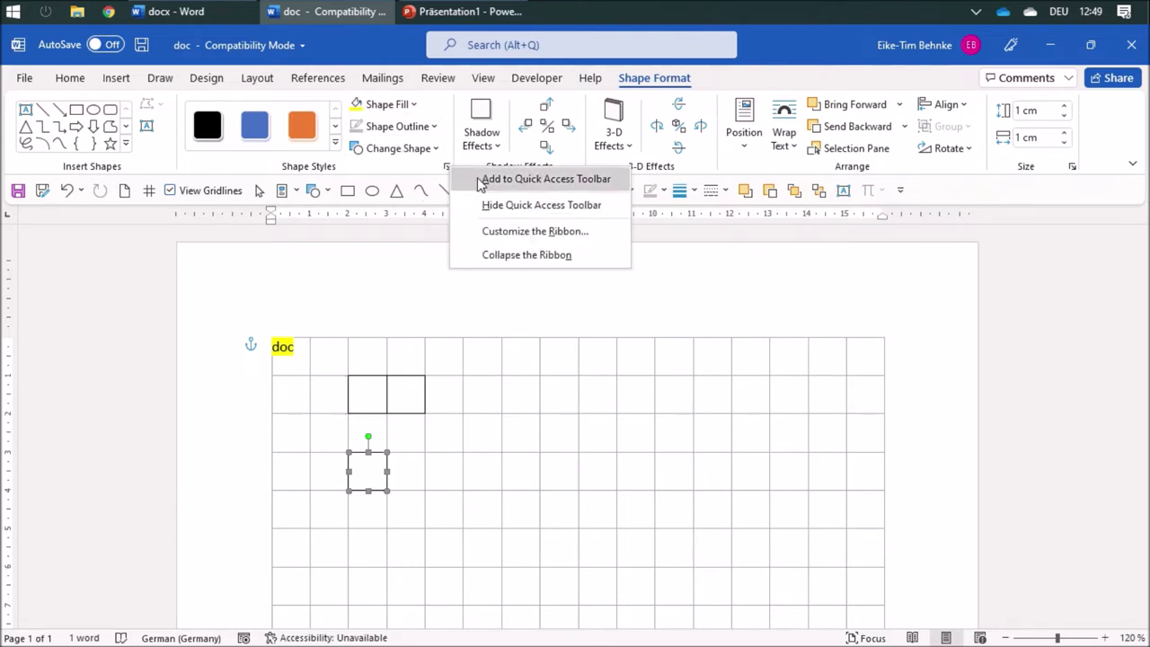
{"action": "left_click", "coordinate": [478, 183]}
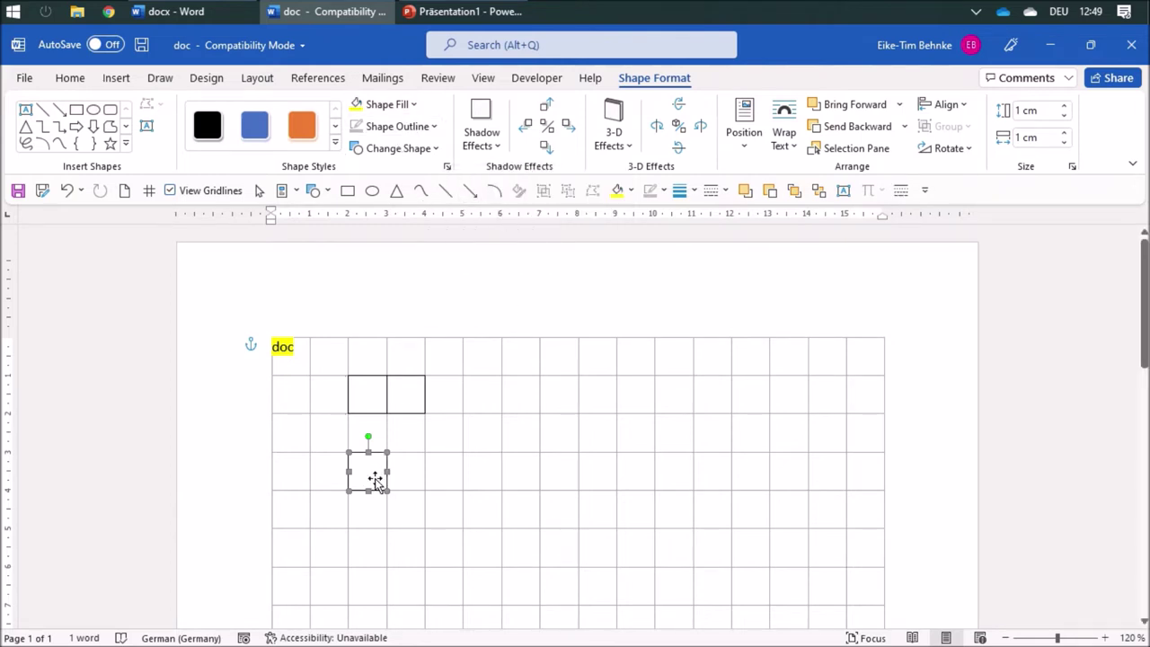
Step: Set the square's line colour to red in Format AutoShape
{"action": "left_click", "coordinate": [901, 190]}
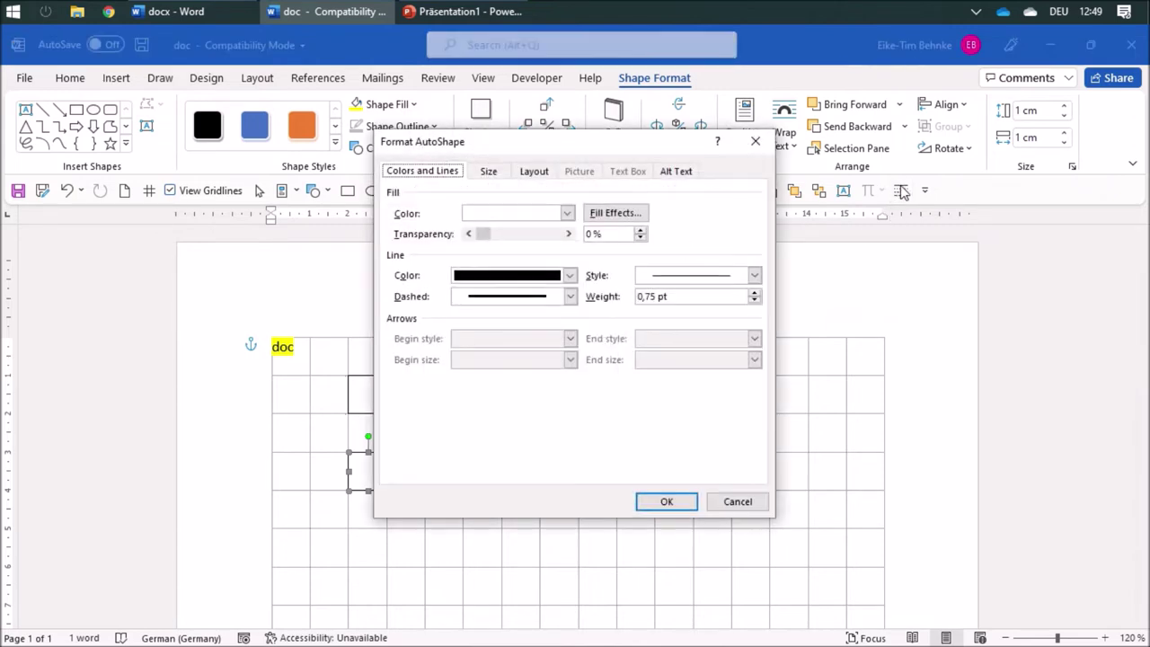
{"action": "left_click", "coordinate": [569, 276]}
{"action": "left_click", "coordinate": [474, 432]}
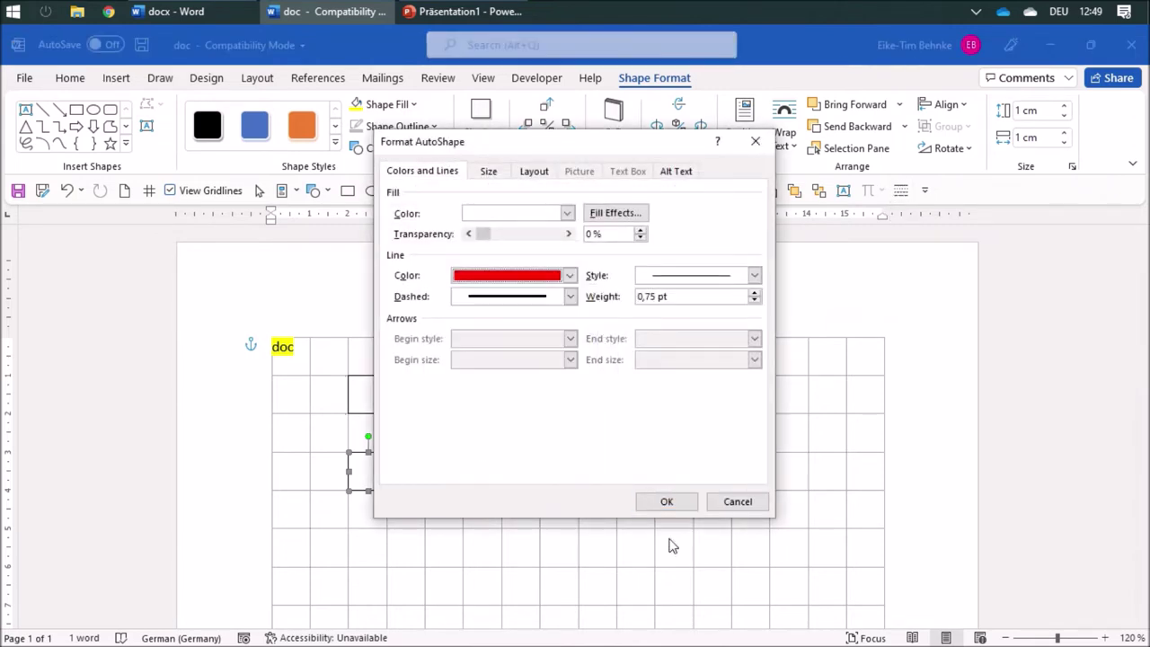
{"action": "left_click", "coordinate": [666, 500]}
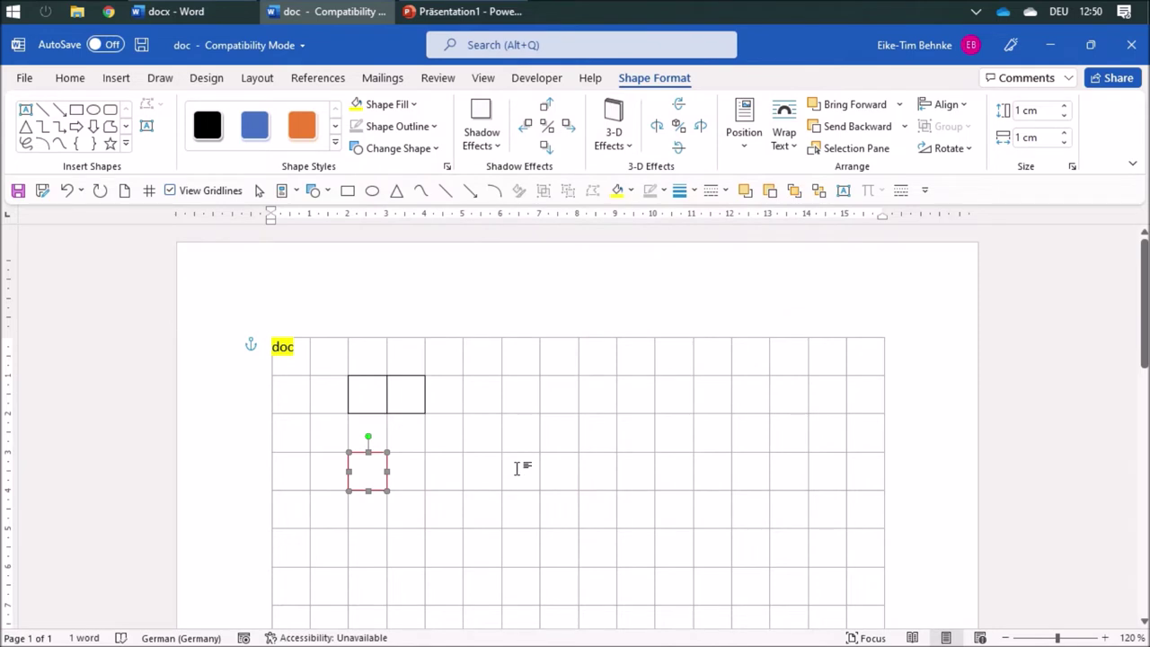
{"action": "left_click", "coordinate": [204, 14]}
{"action": "scroll", "coordinate": [544, 389], "scroll_direction": "down", "scroll_amount": 2}
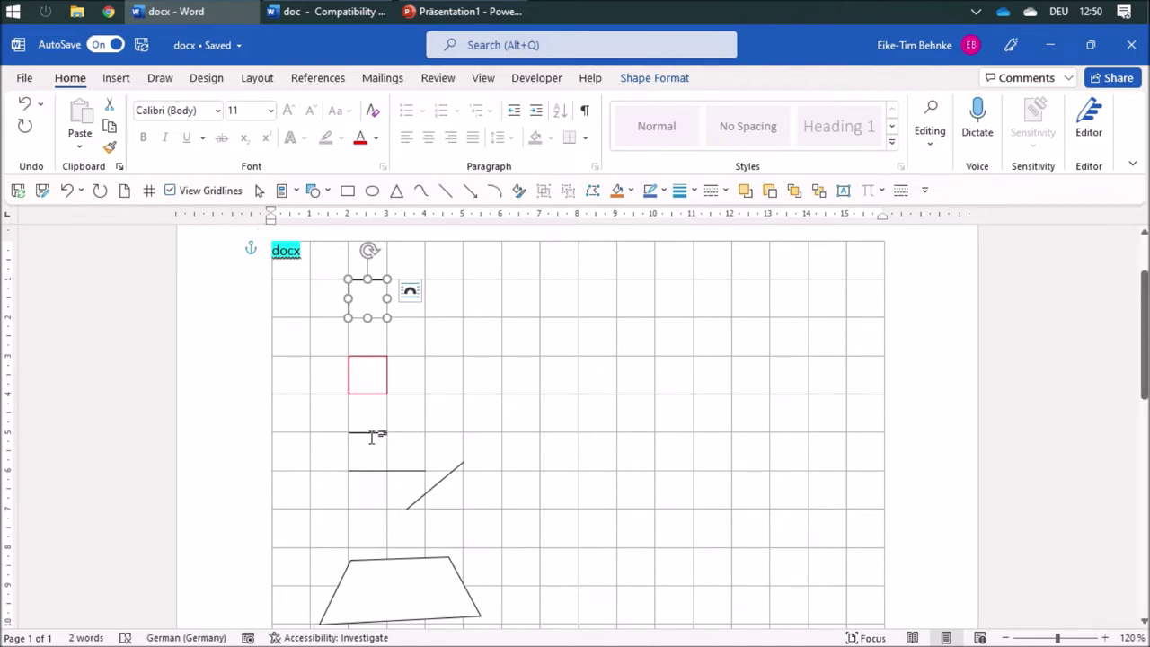
{"action": "left_click", "coordinate": [259, 190]}
{"action": "mouse_move", "coordinate": [316, 411]}
{"action": "left_mouse_down"}
{"action": "mouse_move", "coordinate": [433, 499]}
{"action": "mouse_move", "coordinate": [534, 531]}
{"action": "left_mouse_up"}
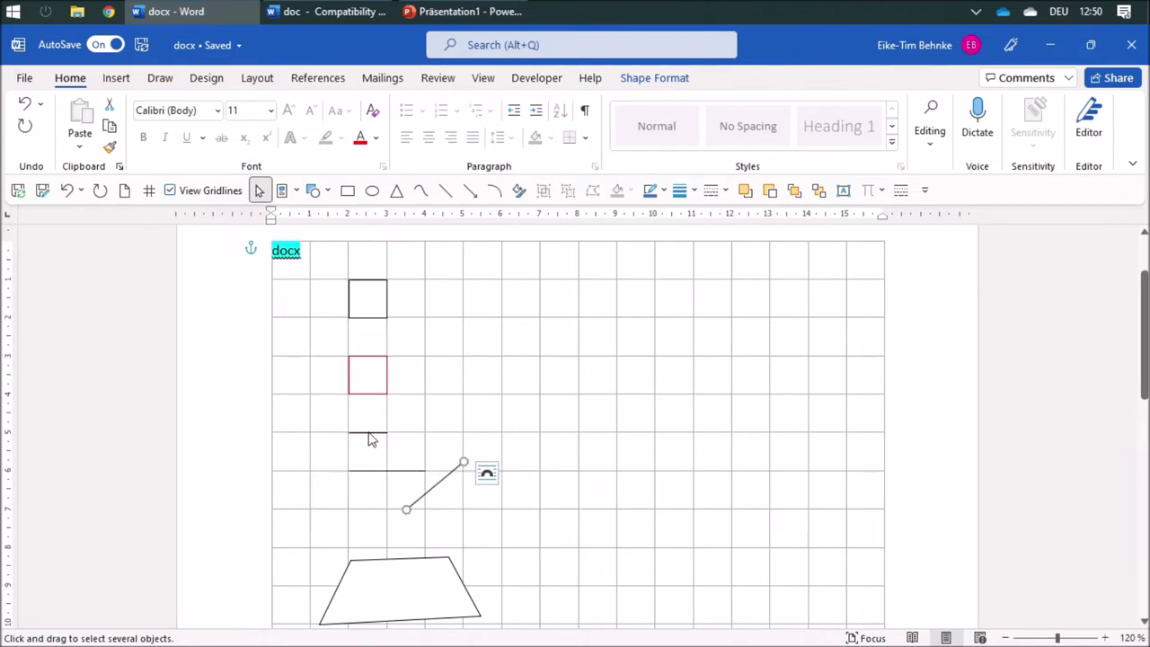
{"action": "left_click", "coordinate": [372, 433], "text": "shift"}
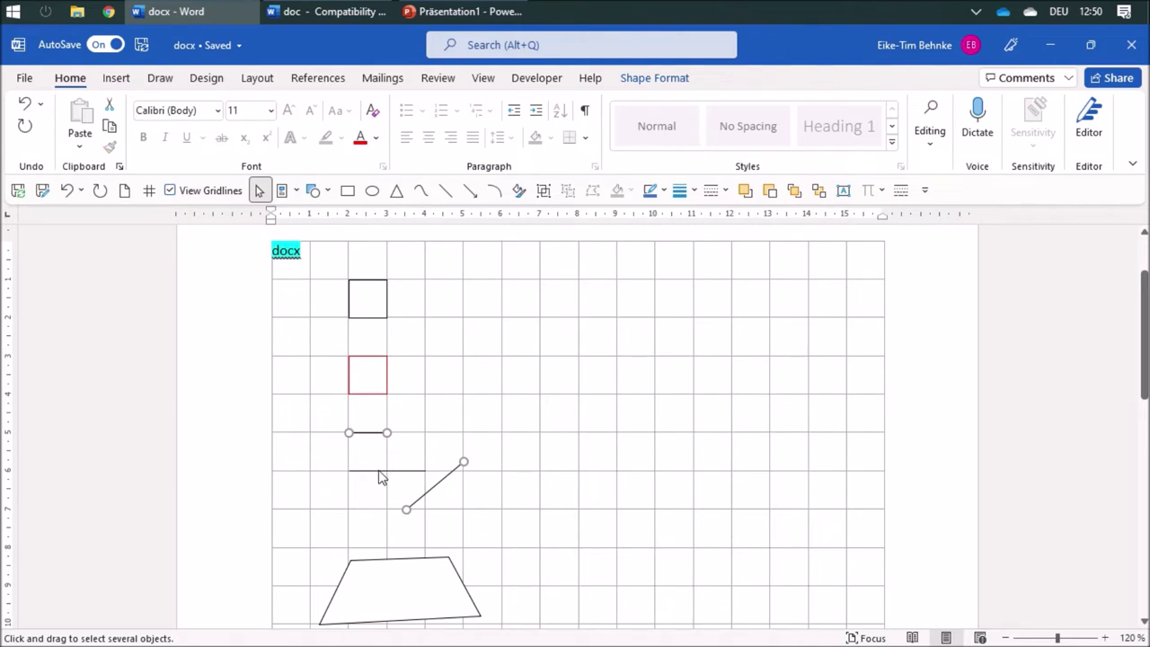
{"action": "left_click", "coordinate": [314, 11]}
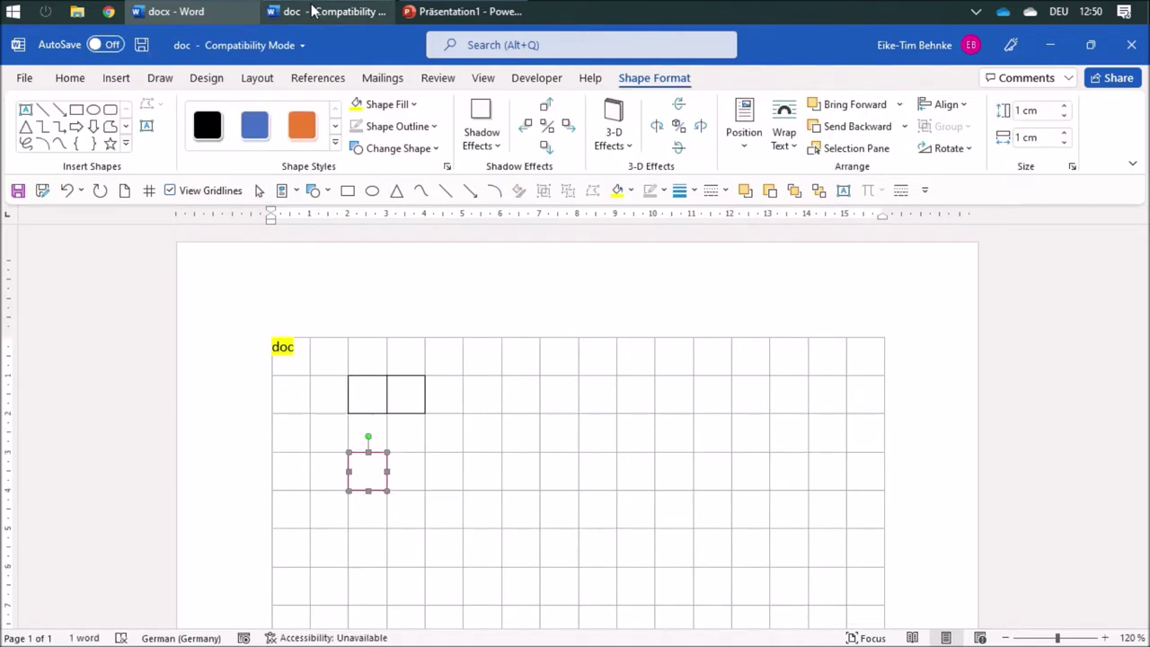
Step: Draw a one-cell line, a two-cell line and a diagonal below the square in doc
{"action": "left_click", "coordinate": [446, 193]}
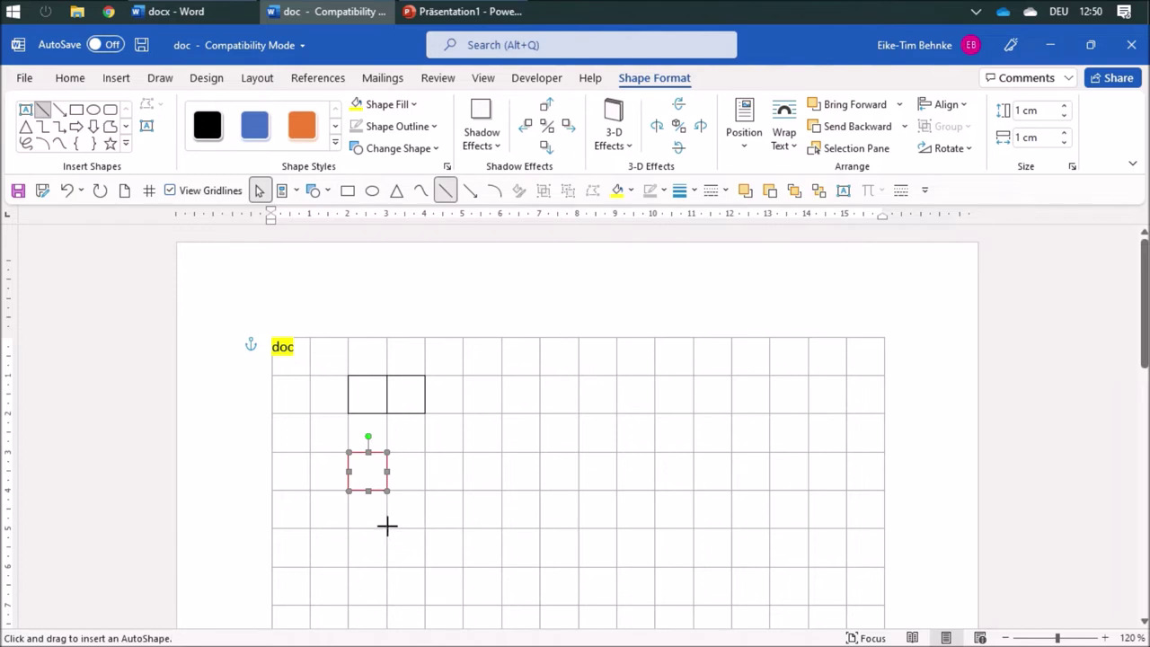
{"action": "left_click_drag", "start_coordinate": [387, 527], "coordinate": [426, 528]}
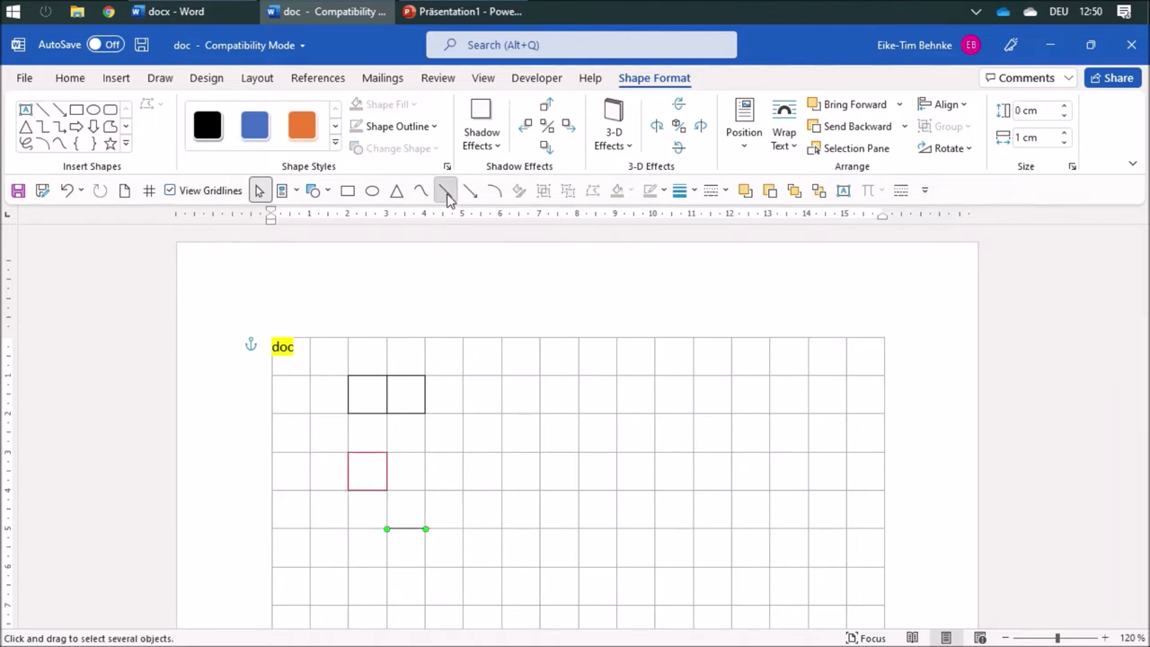
{"action": "left_click", "coordinate": [445, 191]}
{"action": "left_click_drag", "start_coordinate": [388, 565], "coordinate": [523, 556]}
{"action": "left_click", "coordinate": [445, 191]}
{"action": "left_click", "coordinate": [259, 190]}
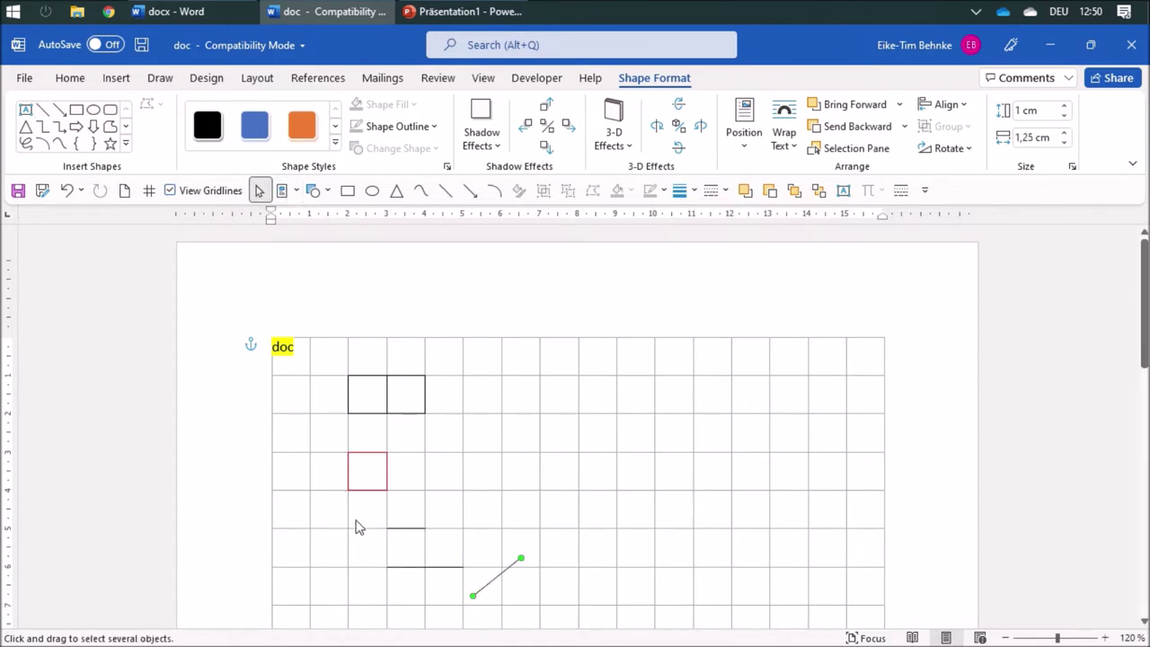
{"action": "mouse_move", "coordinate": [354, 515]}
{"action": "left_mouse_down"}
{"action": "mouse_move", "coordinate": [554, 639]}
{"action": "mouse_move", "coordinate": [583, 446]}
{"action": "left_mouse_up"}
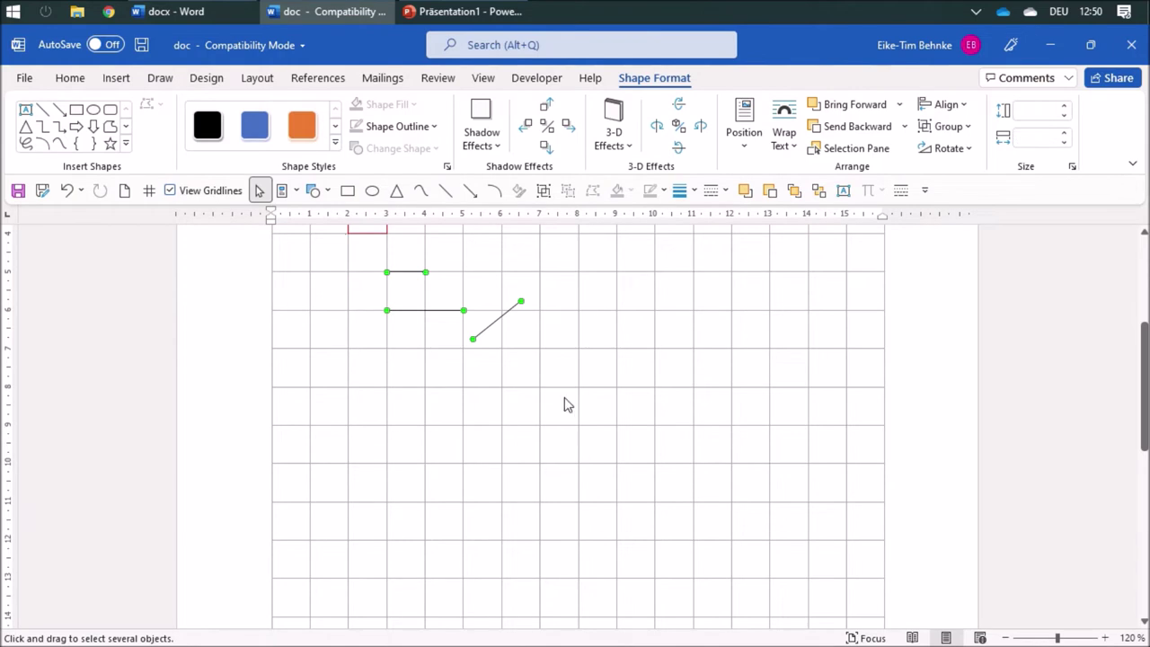
{"action": "left_click", "coordinate": [211, 12]}
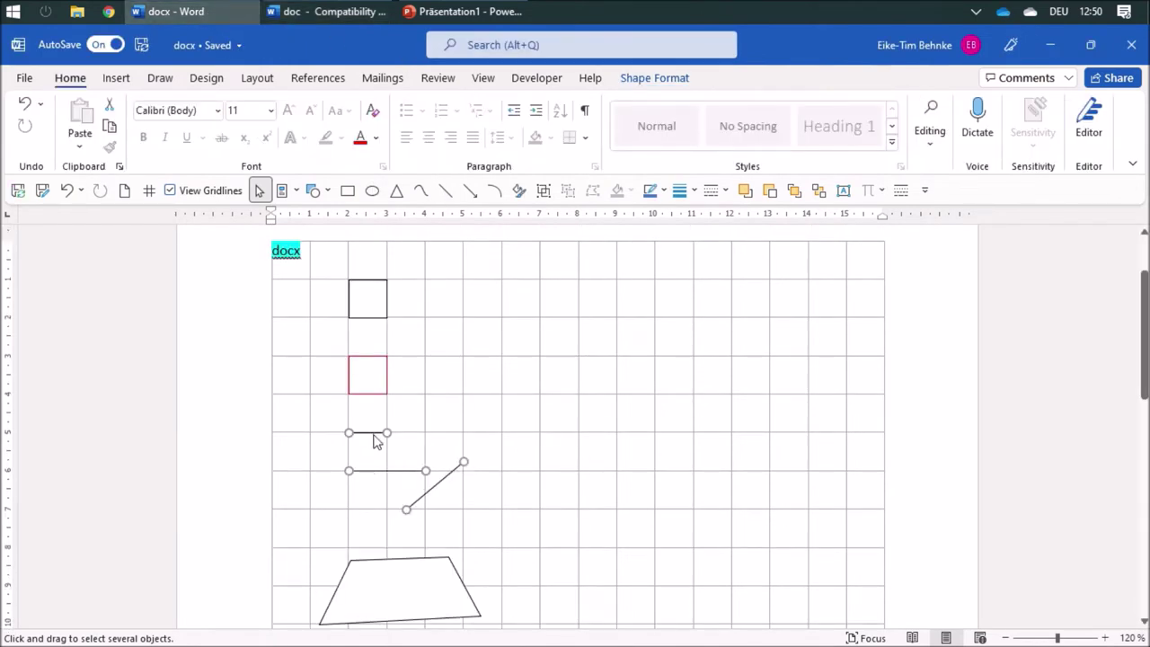
Step: Draw a three-cell horizontal line, a vertical line and a diagonal on the docx grid's right side
{"action": "left_click", "coordinate": [445, 191]}
{"action": "left_click_drag", "start_coordinate": [538, 432], "coordinate": [655, 432]}
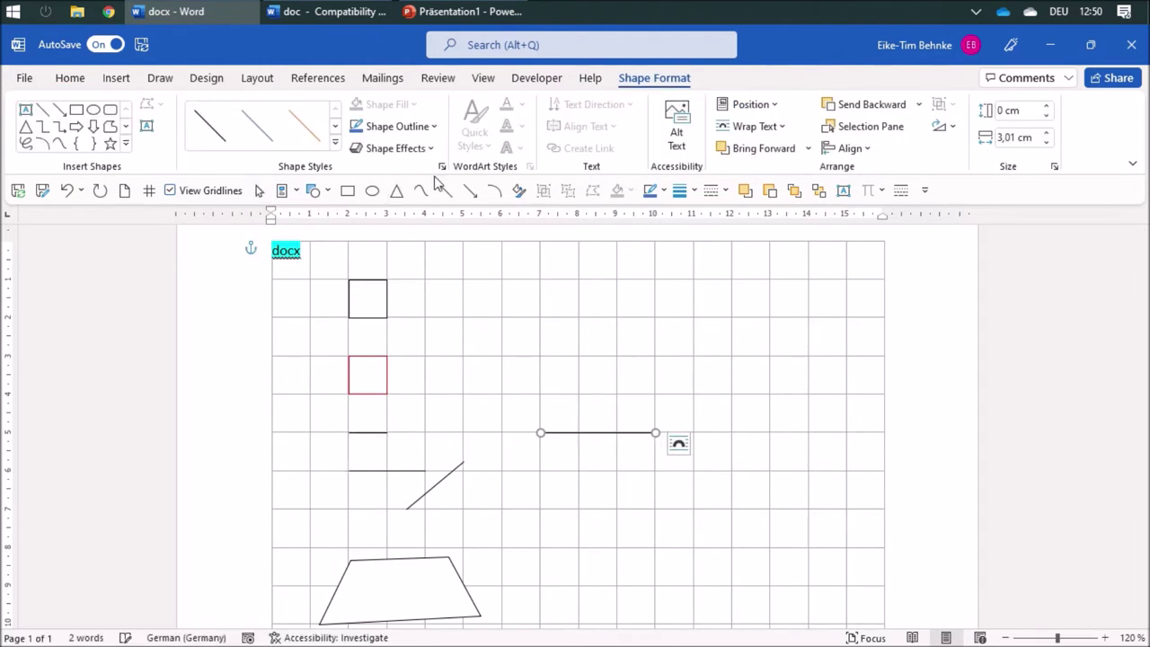
{"action": "left_click_drag", "start_coordinate": [712, 396], "coordinate": [715, 503]}
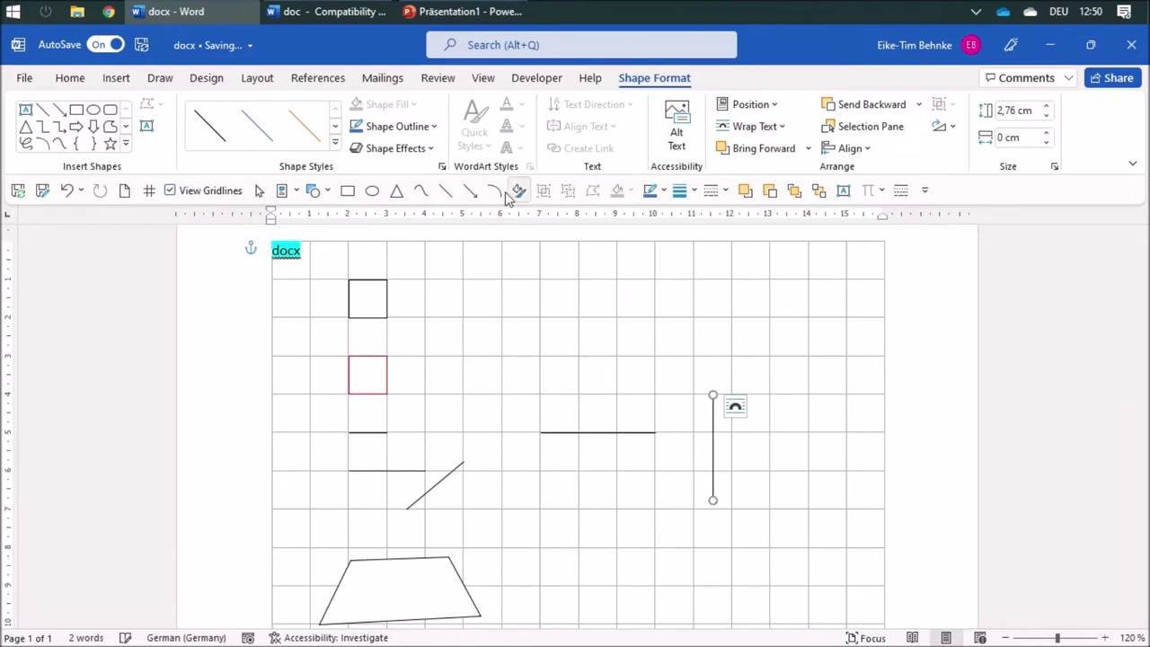
{"action": "left_click_drag", "start_coordinate": [761, 479], "coordinate": [837, 414]}
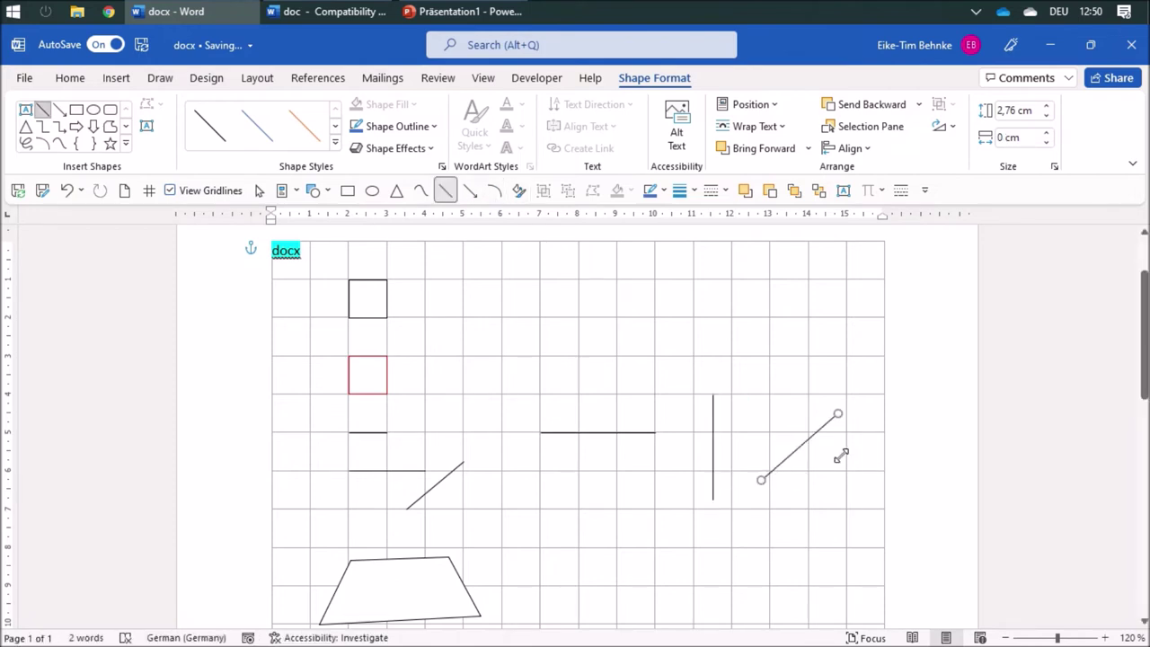
{"action": "left_click", "coordinate": [259, 190]}
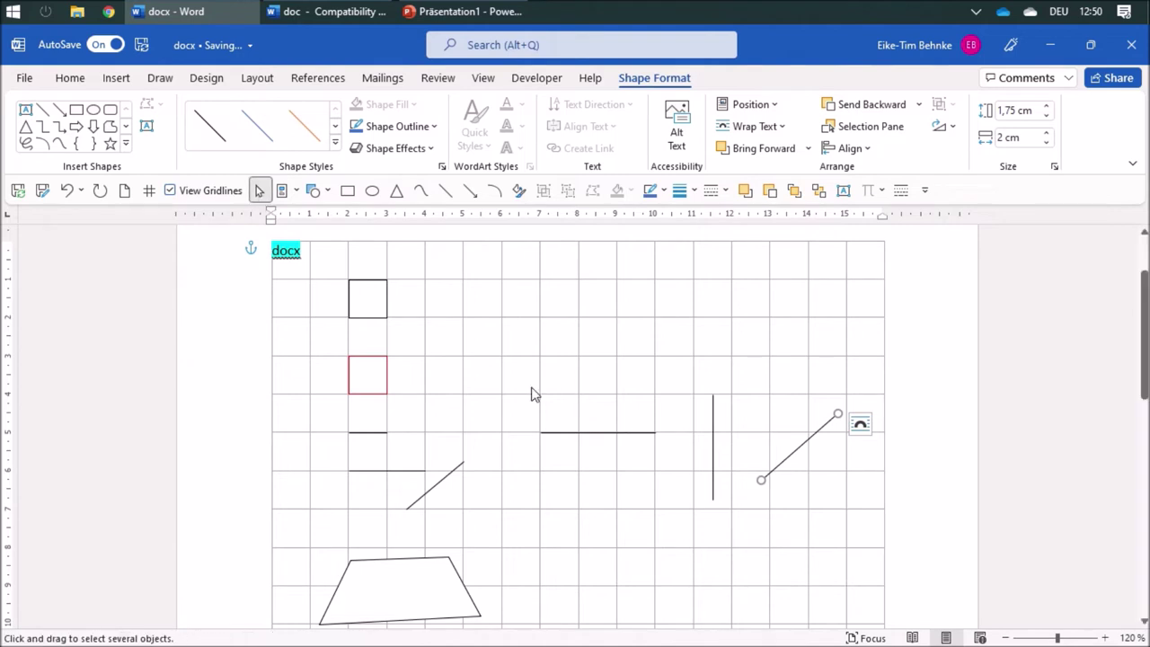
{"action": "left_click_drag", "start_coordinate": [521, 377], "coordinate": [877, 588]}
{"action": "scroll", "coordinate": [526, 446], "scroll_direction": "down", "scroll_amount": 1}
Step: Select the trapezoid in the docx file, then return to the doc file
{"action": "scroll", "coordinate": [525, 447], "scroll_direction": "up", "scroll_amount": 1}
{"action": "scroll", "coordinate": [526, 446], "scroll_direction": "down", "scroll_amount": 1}
{"action": "scroll", "coordinate": [526, 446], "scroll_direction": "down", "scroll_amount": 1}
{"action": "left_click", "coordinate": [408, 502]}
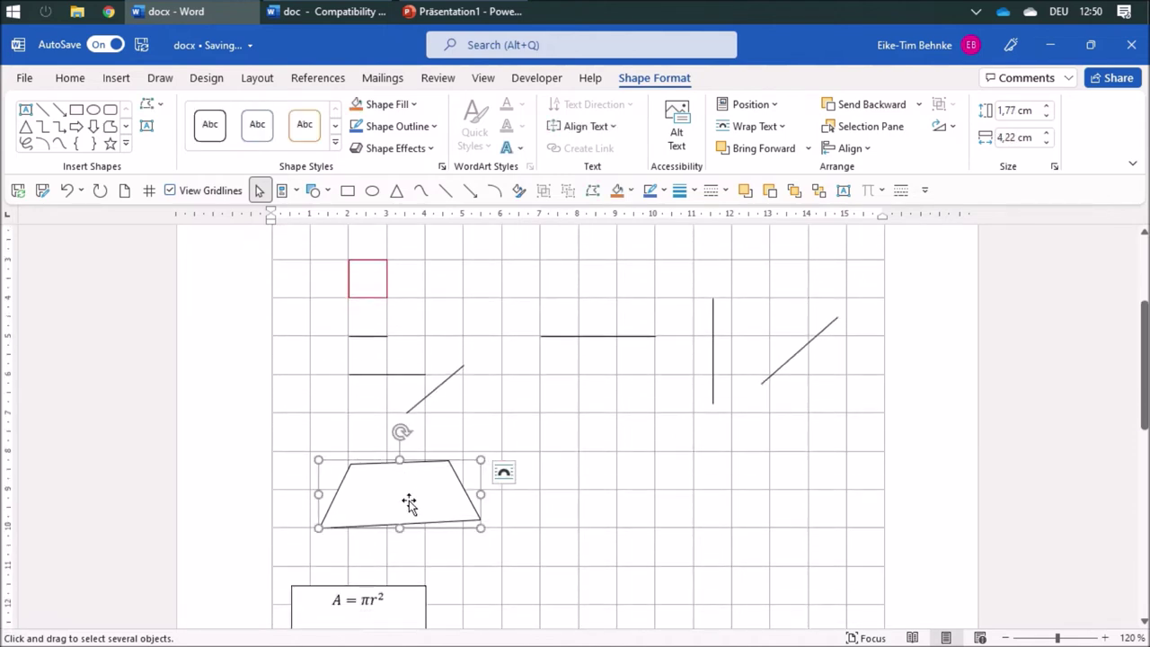
{"action": "left_click", "coordinate": [319, 190]}
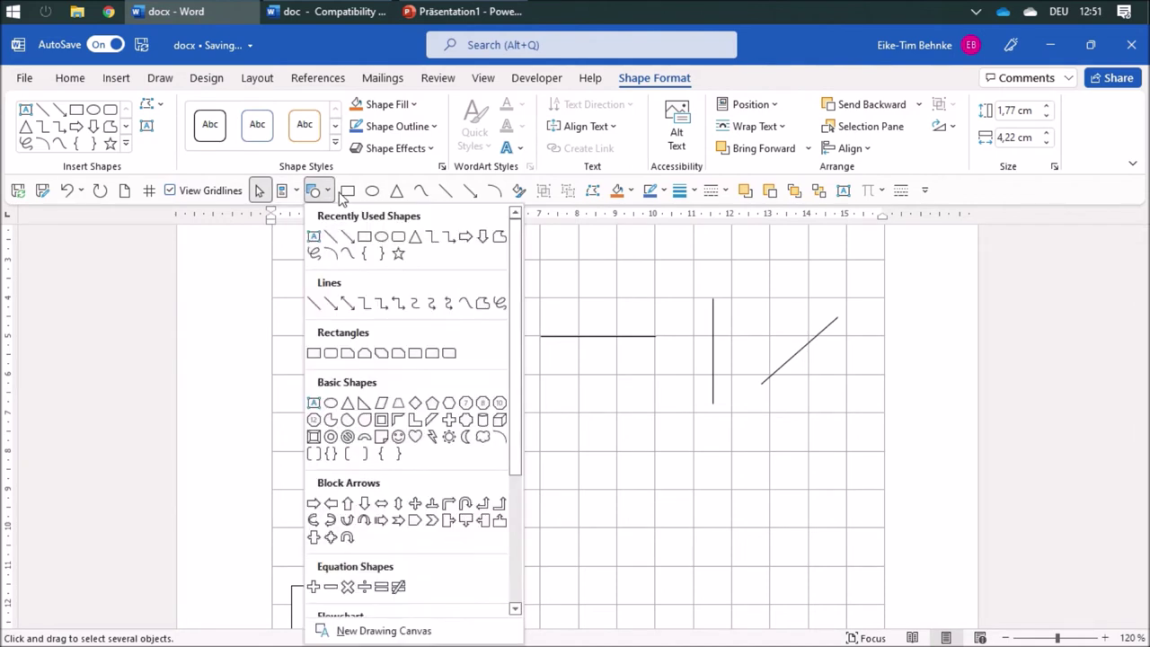
{"action": "left_click", "coordinate": [331, 190]}
{"action": "left_click", "coordinate": [323, 12]}
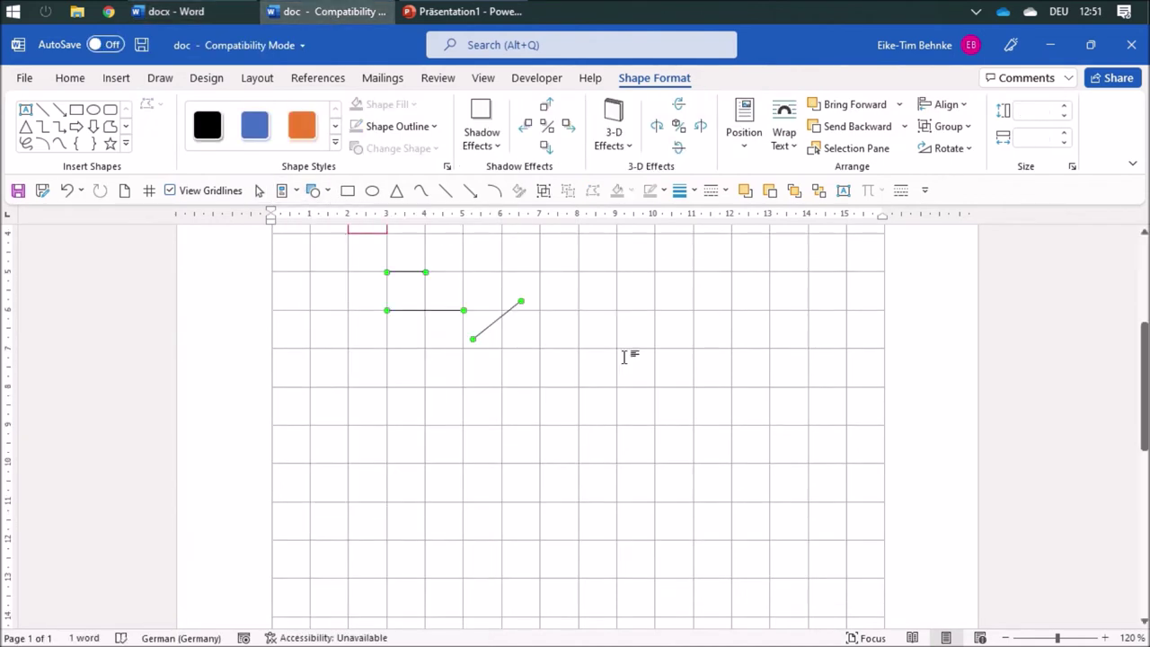
Step: Draw a closed four-corner freeform polygon on the doc file's grid
{"action": "left_click", "coordinate": [319, 191]}
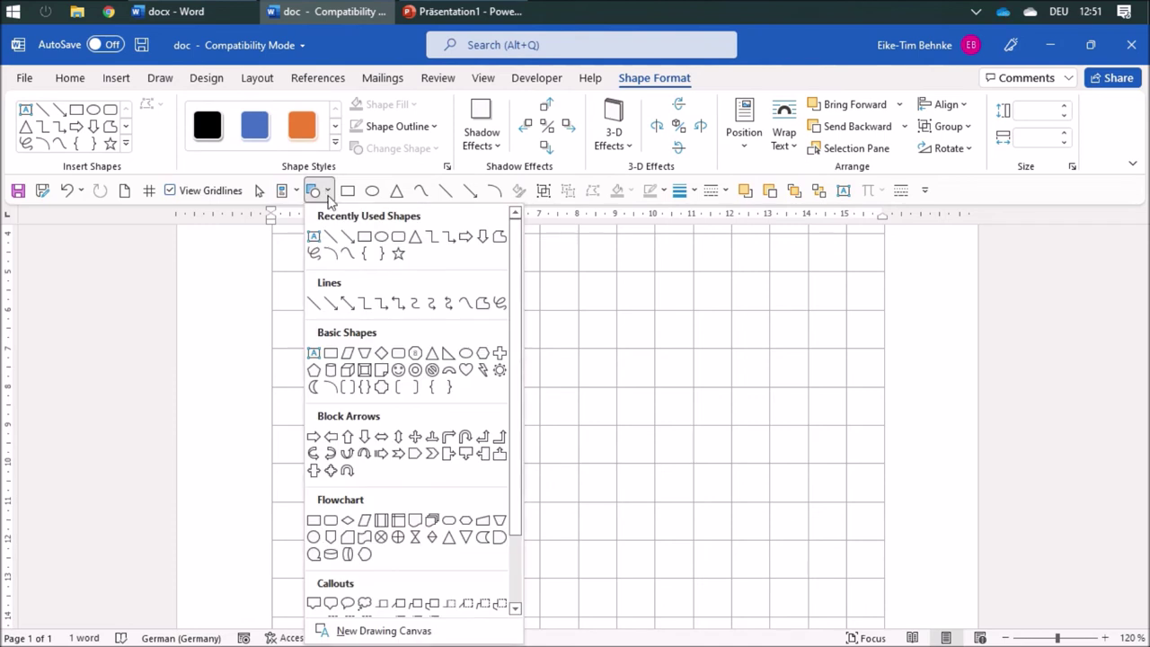
{"action": "left_click", "coordinate": [500, 238]}
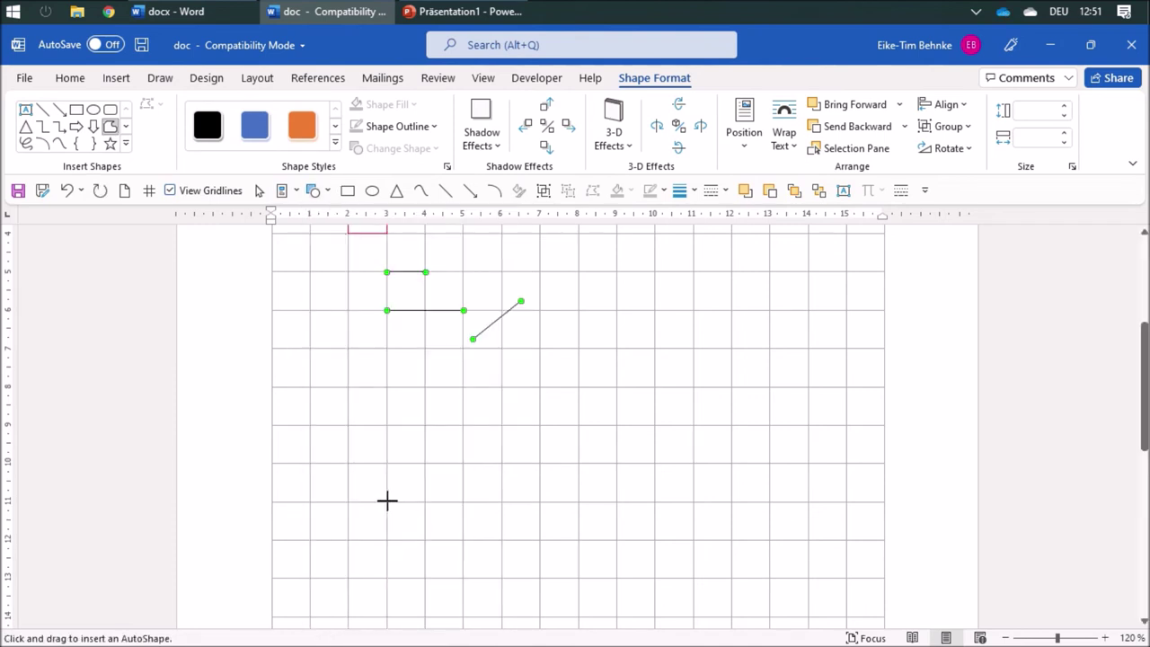
{"action": "left_click", "coordinate": [387, 501]}
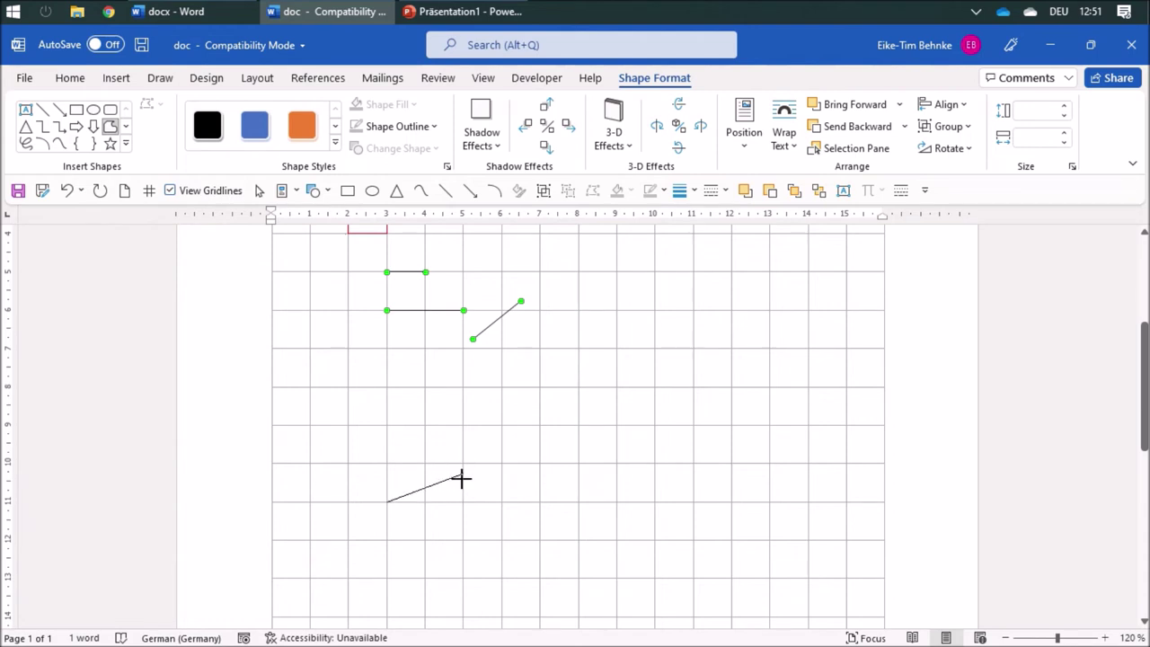
{"action": "left_click", "coordinate": [502, 483]}
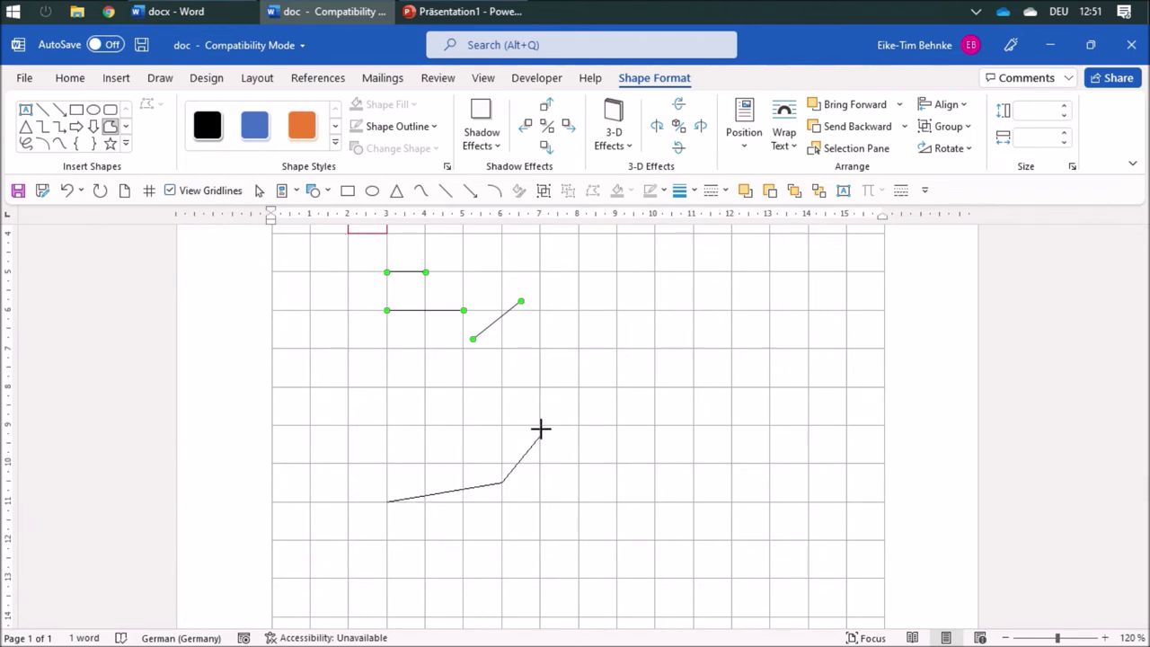
{"action": "left_click", "coordinate": [540, 424]}
{"action": "left_click", "coordinate": [463, 388]}
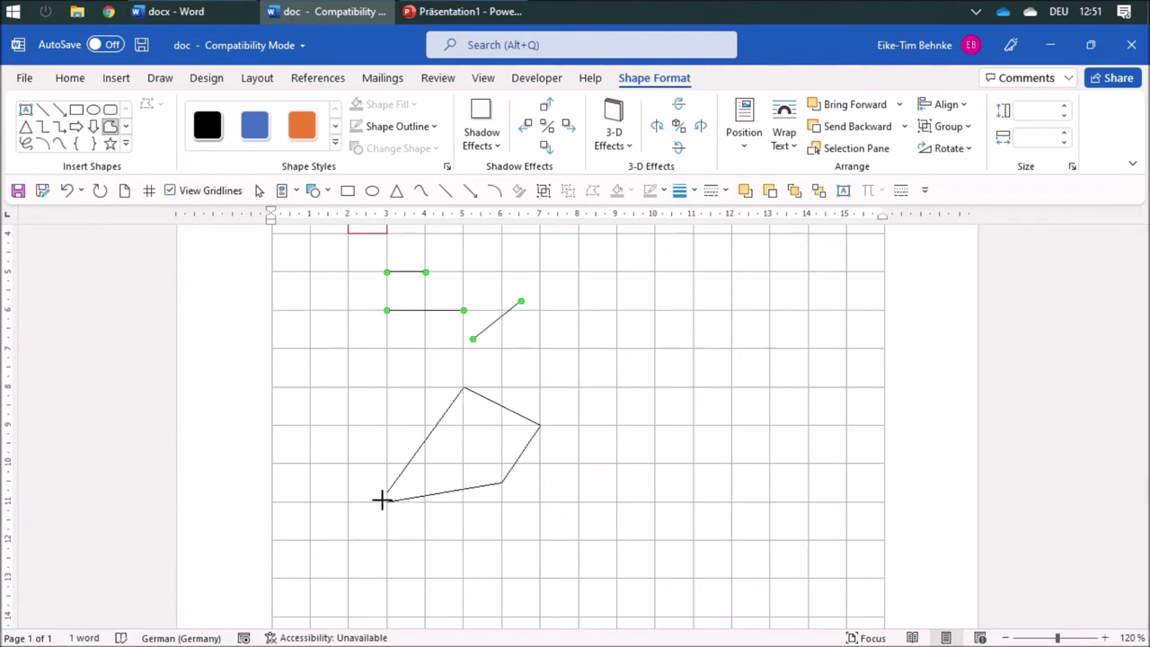
{"action": "left_click", "coordinate": [387, 501]}
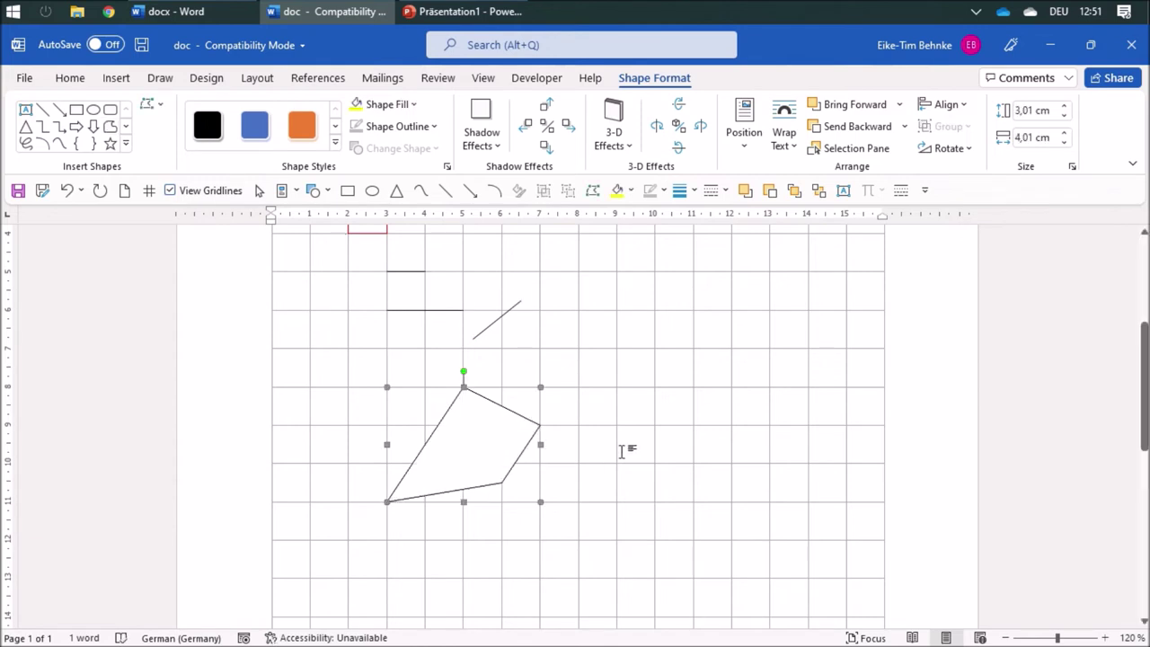
{"action": "left_click", "coordinate": [207, 17]}
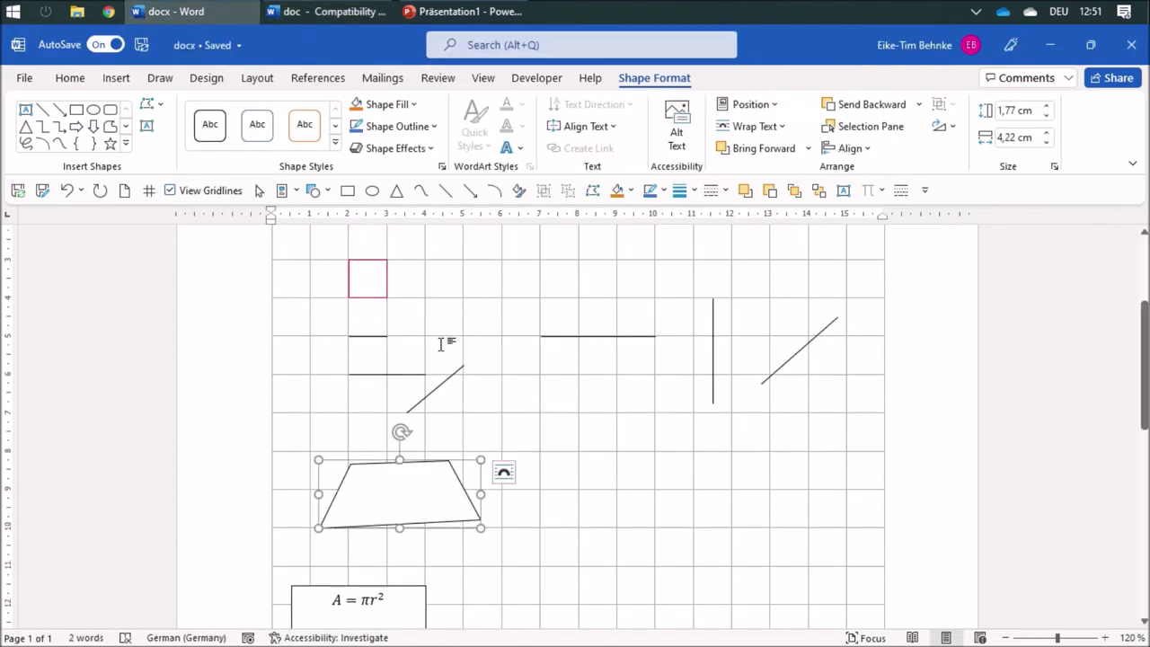
Step: Draw a closed freeform polygon beside the trapezoid in the docx file
{"action": "left_click", "coordinate": [328, 193]}
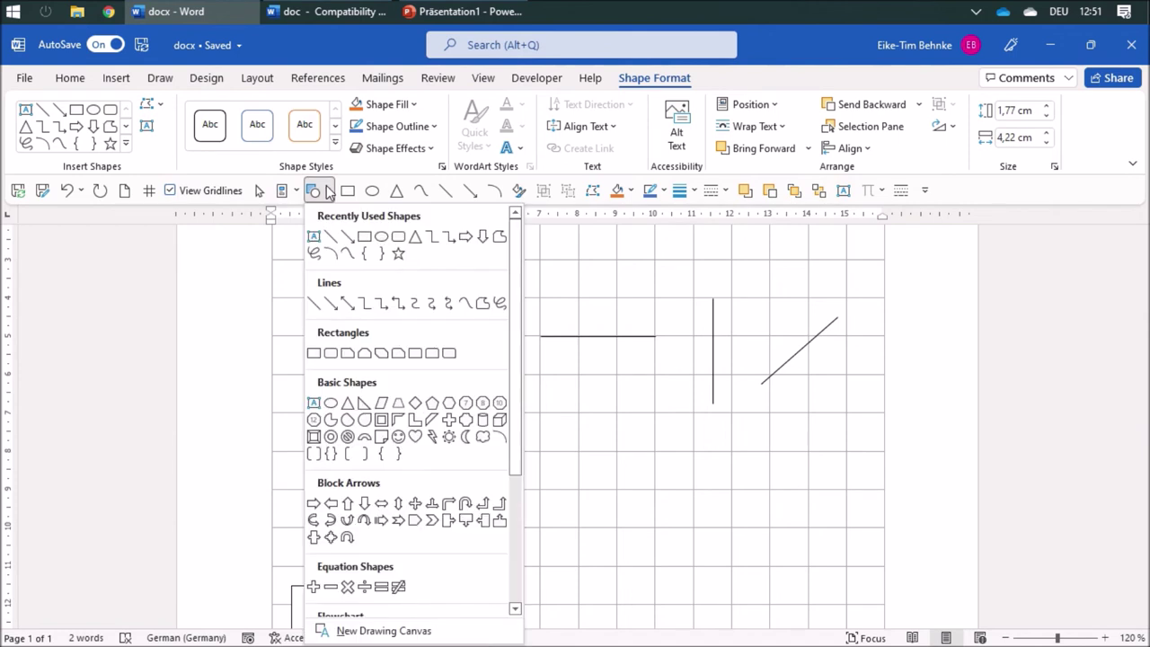
{"action": "left_click", "coordinate": [499, 238]}
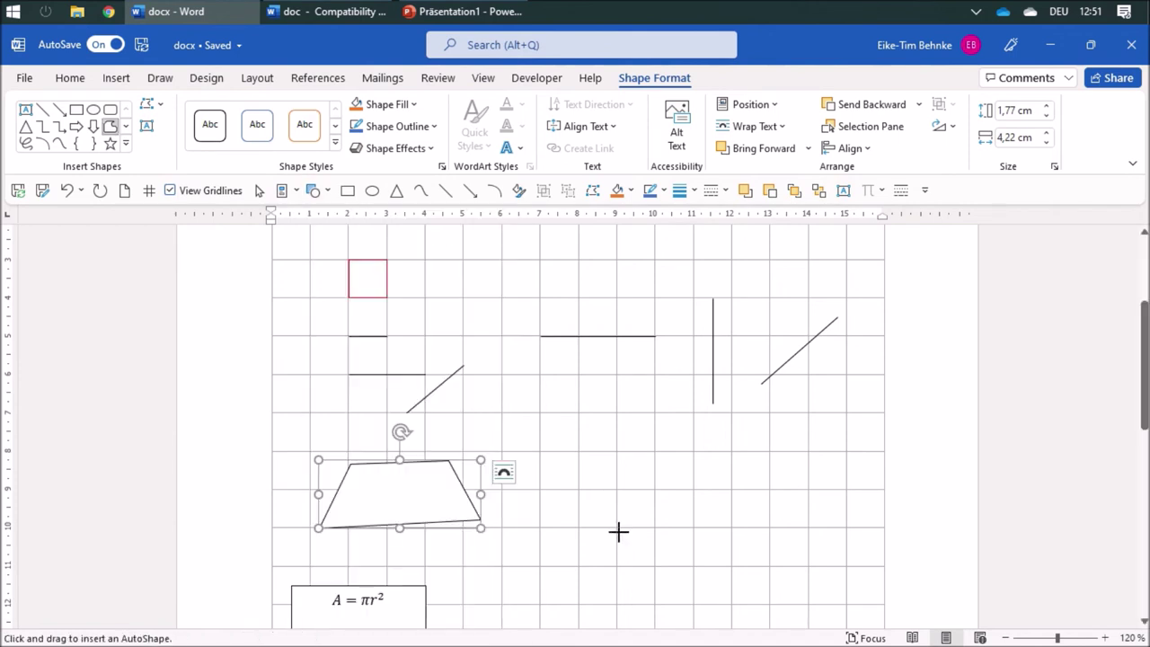
{"action": "left_click", "coordinate": [615, 526]}
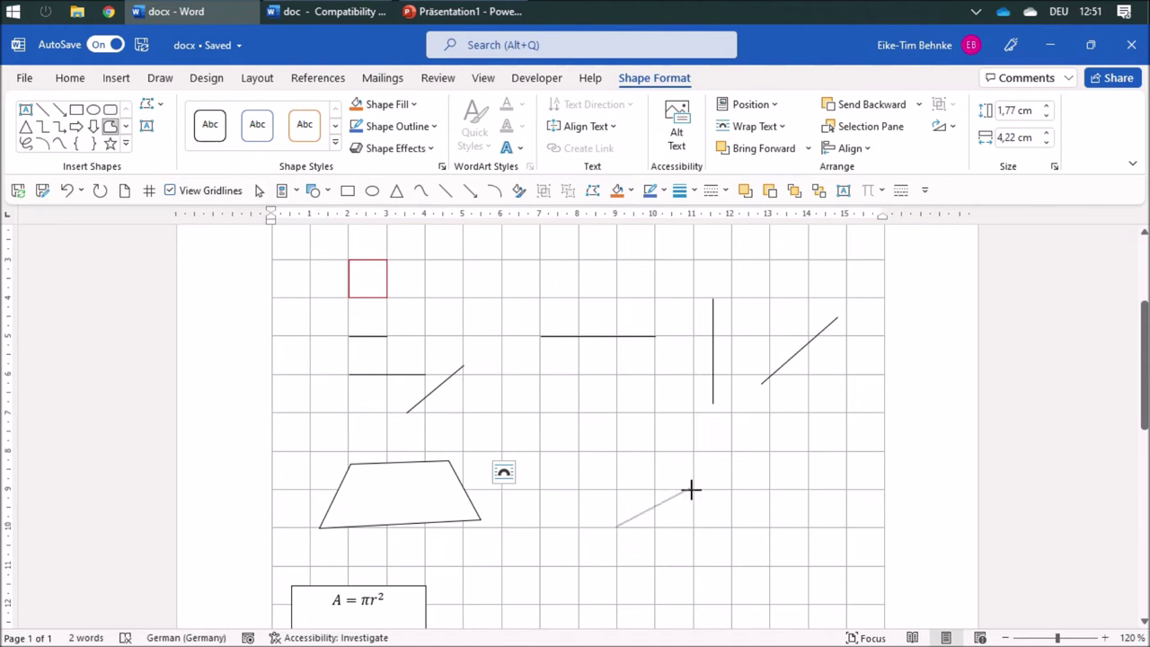
{"action": "left_click", "coordinate": [692, 491]}
{"action": "left_click", "coordinate": [704, 454]}
{"action": "left_click", "coordinate": [653, 426]}
{"action": "left_click", "coordinate": [597, 476]}
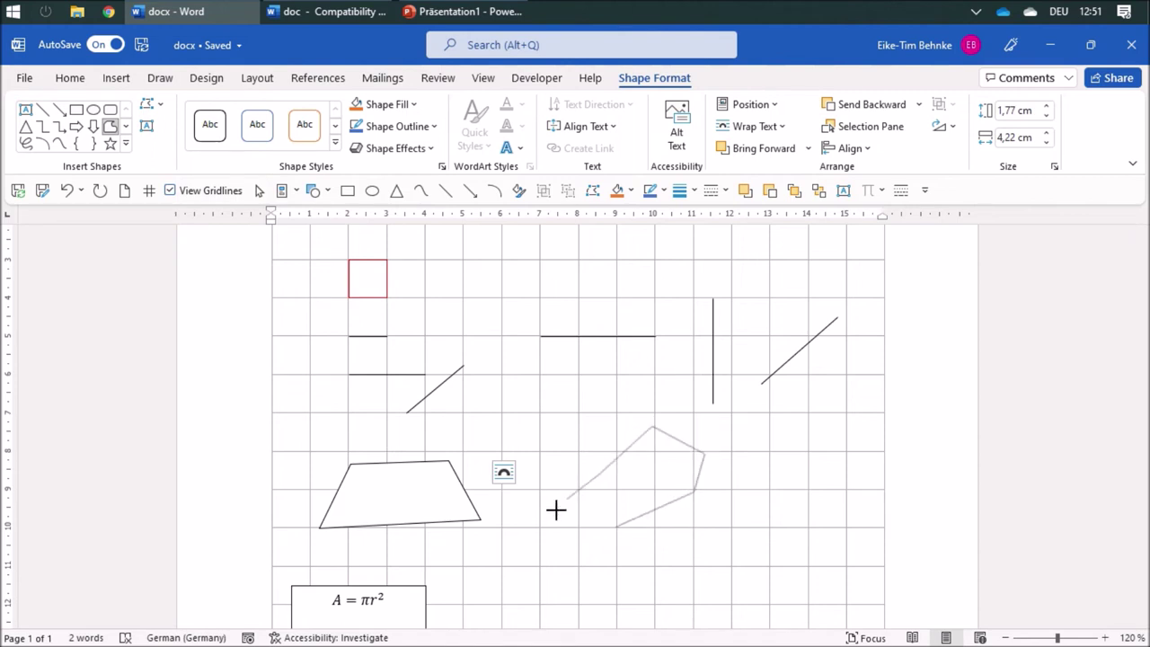
{"action": "left_click", "coordinate": [568, 532]}
{"action": "left_click", "coordinate": [570, 575]}
{"action": "left_click", "coordinate": [614, 526]}
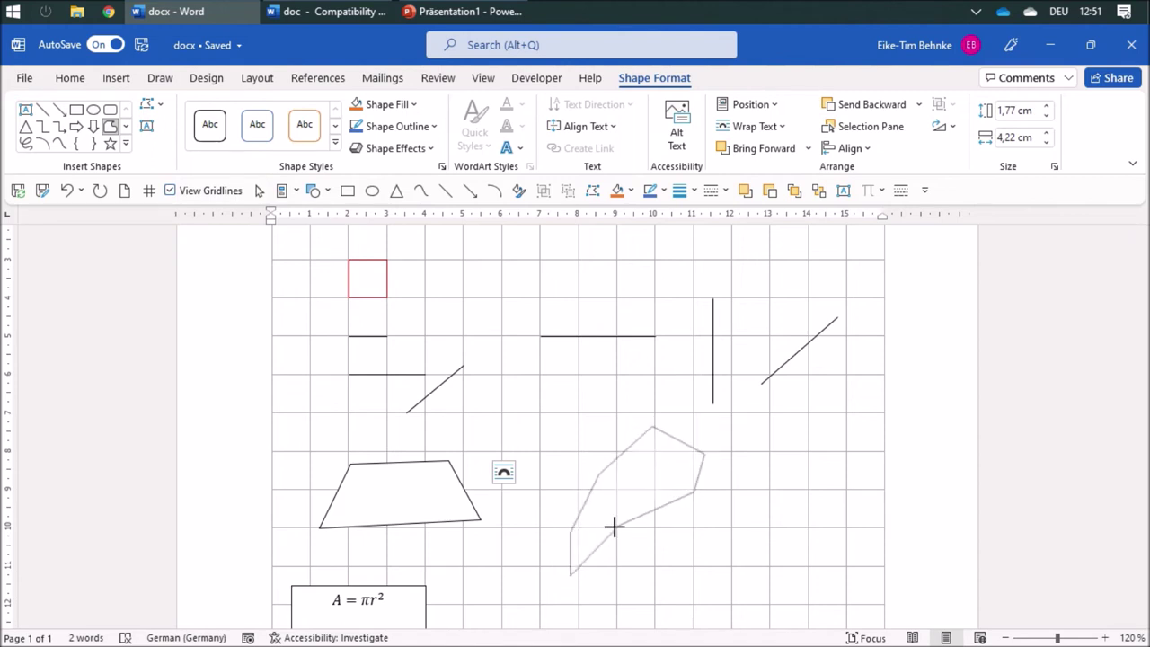
{"action": "left_click", "coordinate": [614, 527]}
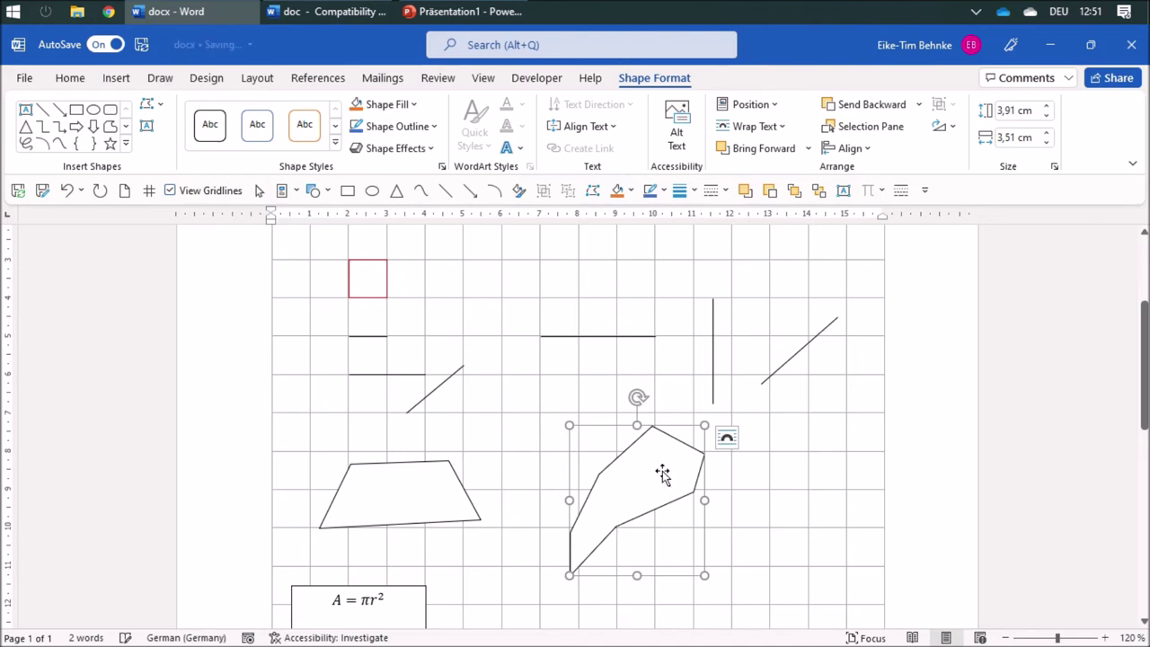
Step: Use Edit Points to pull one of the polygon's corners upward
{"action": "left_click", "coordinate": [591, 192]}
{"action": "mouse_move", "coordinate": [702, 455]}
{"action": "left_mouse_down"}
{"action": "mouse_move", "coordinate": [695, 412]}
{"action": "mouse_move", "coordinate": [616, 413]}
{"action": "left_mouse_up"}
{"action": "left_click", "coordinate": [739, 478]}
{"action": "scroll", "coordinate": [738, 479], "scroll_direction": "up", "scroll_amount": 2}
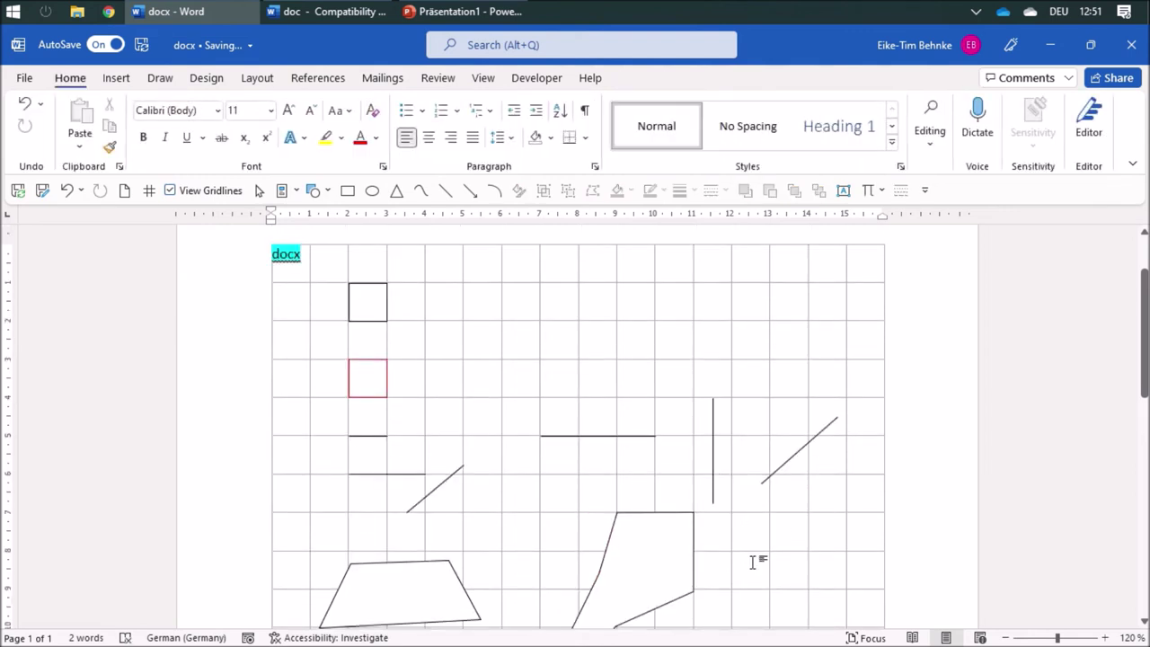
{"action": "scroll", "coordinate": [753, 561], "scroll_direction": "down", "scroll_amount": 1}
{"action": "scroll", "coordinate": [749, 552], "scroll_direction": "down", "scroll_amount": 1}
{"action": "scroll", "coordinate": [744, 543], "scroll_direction": "down", "scroll_amount": 1}
{"action": "scroll", "coordinate": [739, 534], "scroll_direction": "down", "scroll_amount": 1}
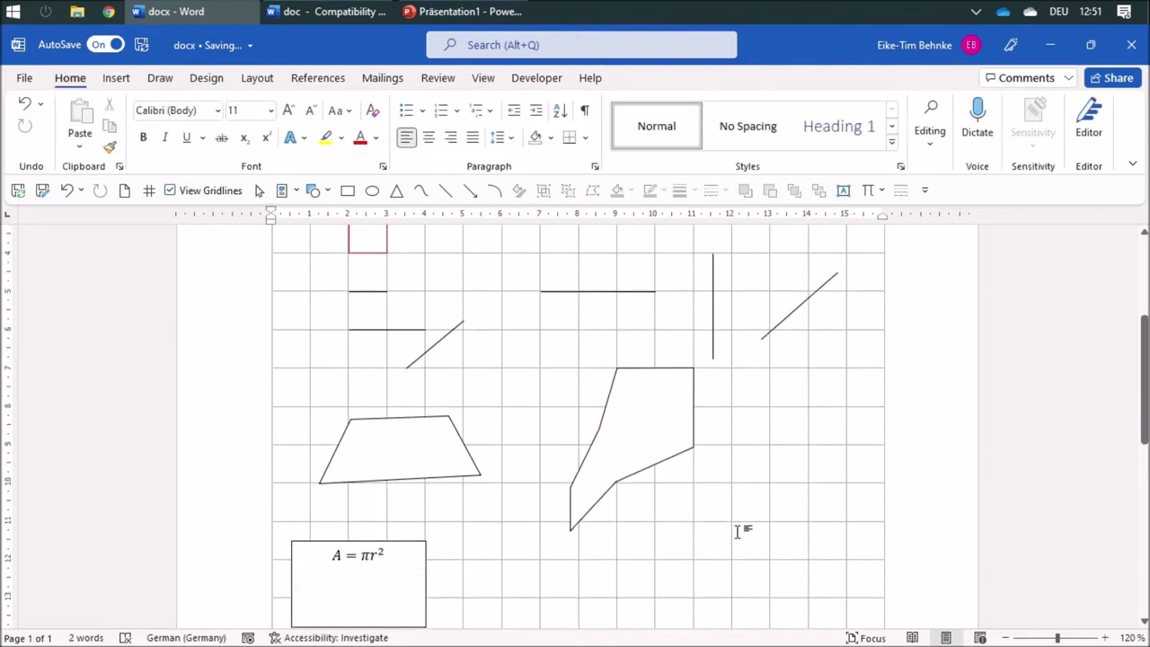
{"action": "scroll", "coordinate": [736, 532], "scroll_direction": "down", "scroll_amount": 1}
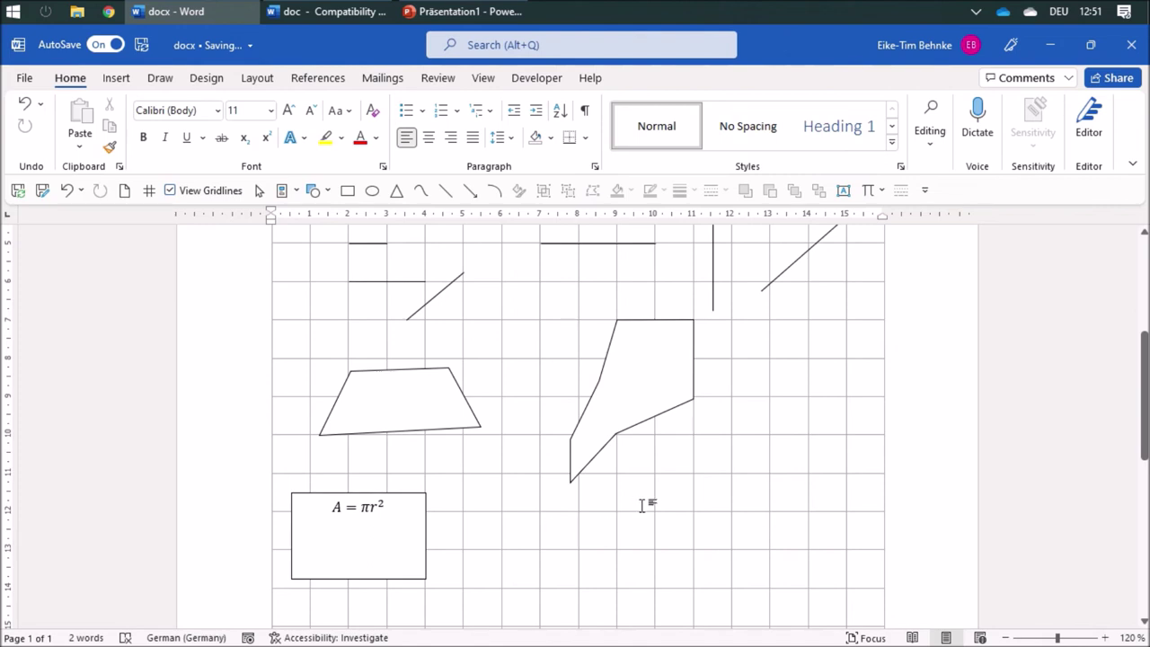
{"action": "scroll", "coordinate": [643, 506], "scroll_direction": "down", "scroll_amount": 1}
{"action": "left_click", "coordinate": [382, 476]}
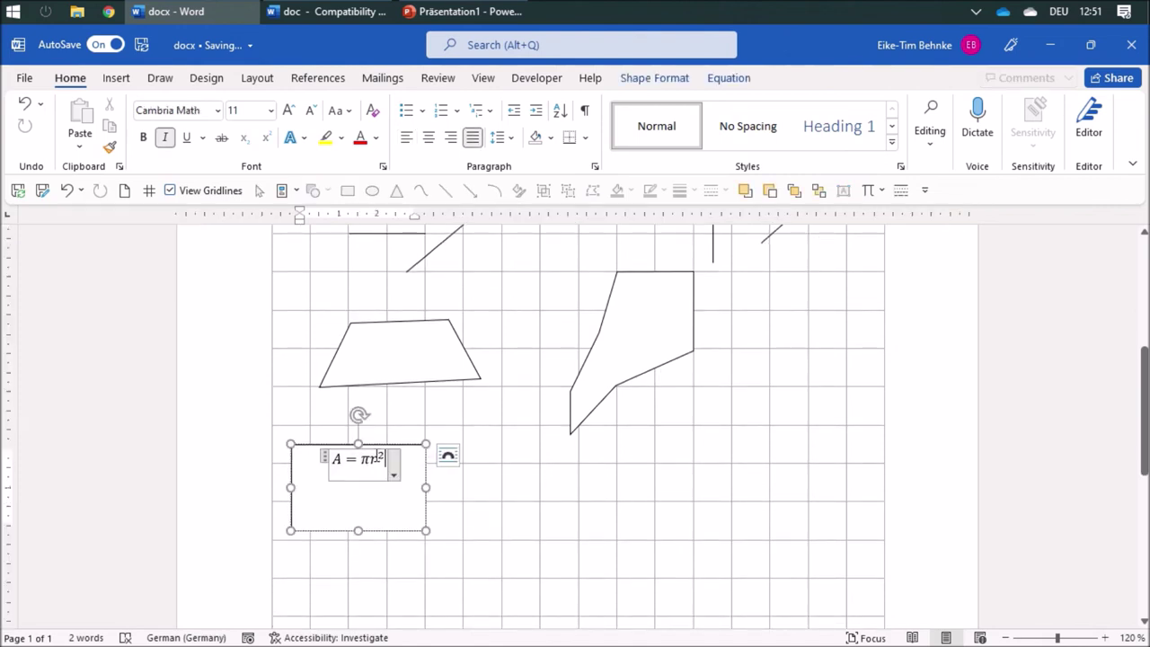
{"action": "left_click", "coordinate": [308, 450]}
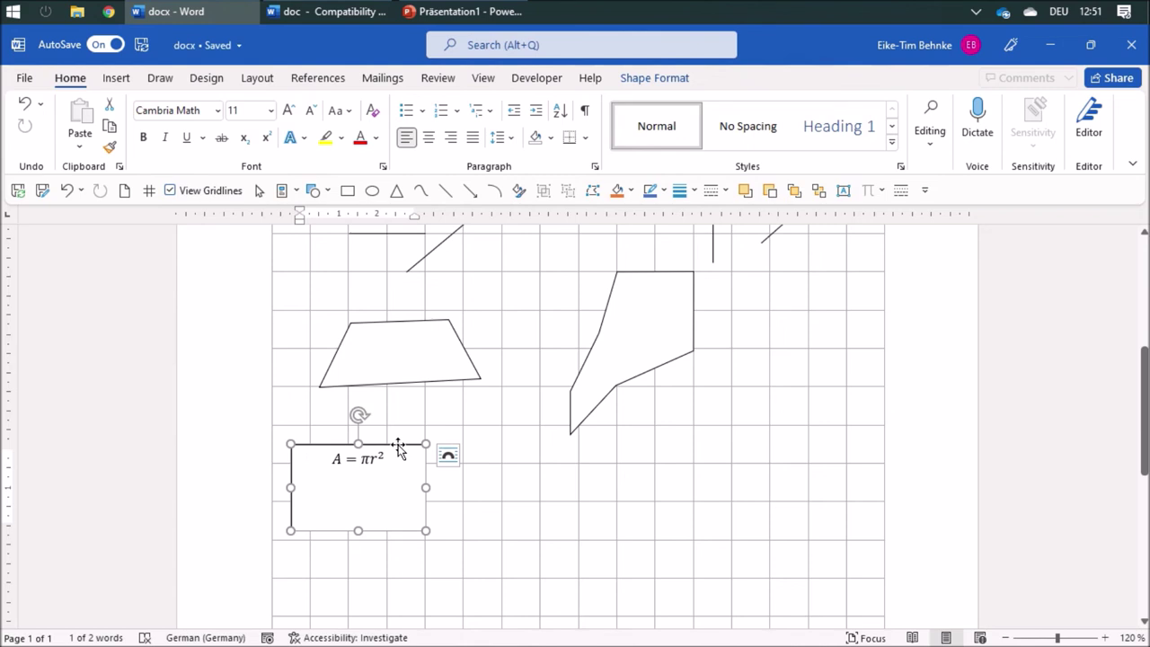
{"action": "left_click", "coordinate": [298, 12]}
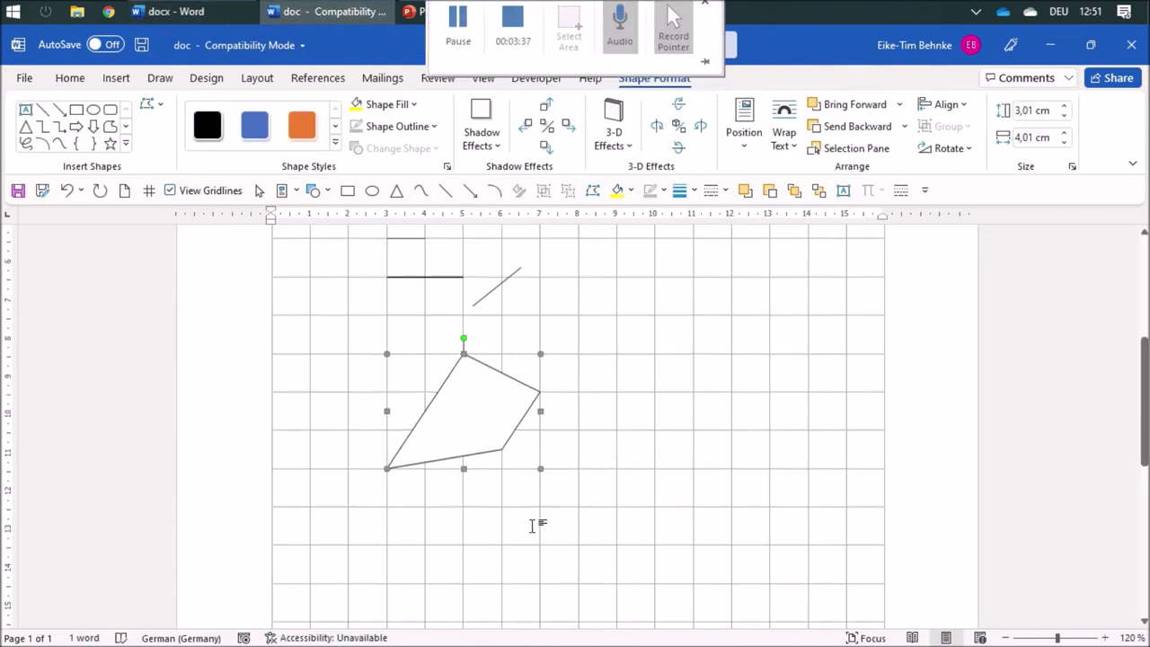
Step: Scroll down the doc file and select the pasted A = πr² formula picture
{"action": "scroll", "coordinate": [326, 469], "scroll_direction": "down", "scroll_amount": 2}
{"action": "left_click", "coordinate": [332, 472]}
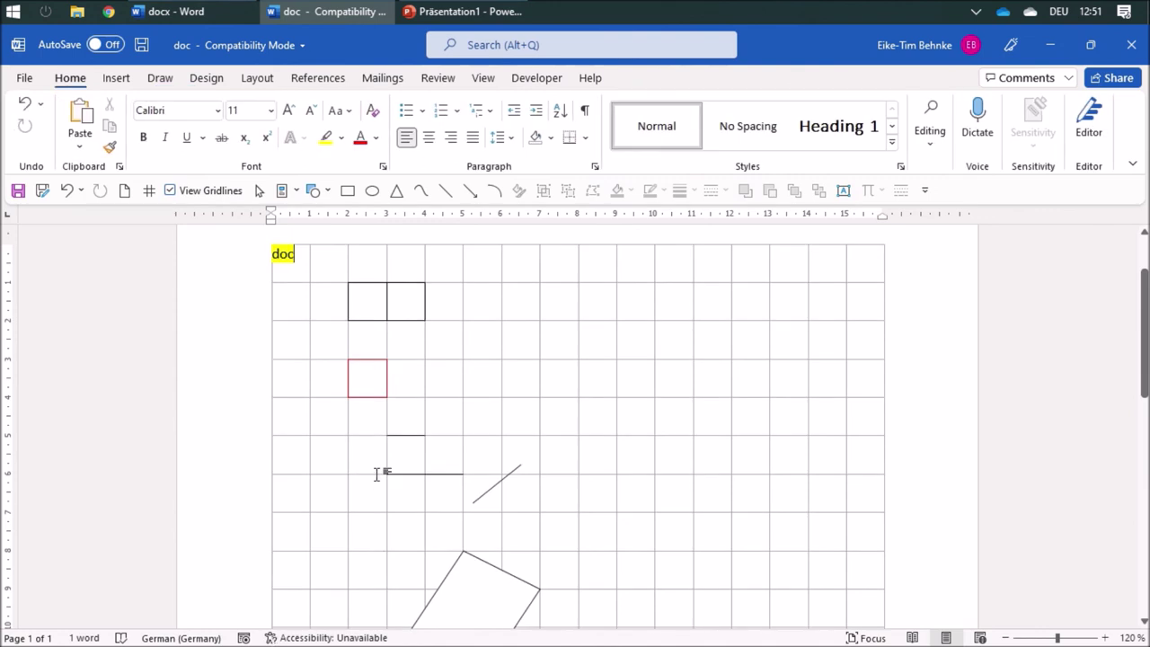
{"action": "scroll", "coordinate": [400, 467], "scroll_direction": "down", "scroll_amount": 3}
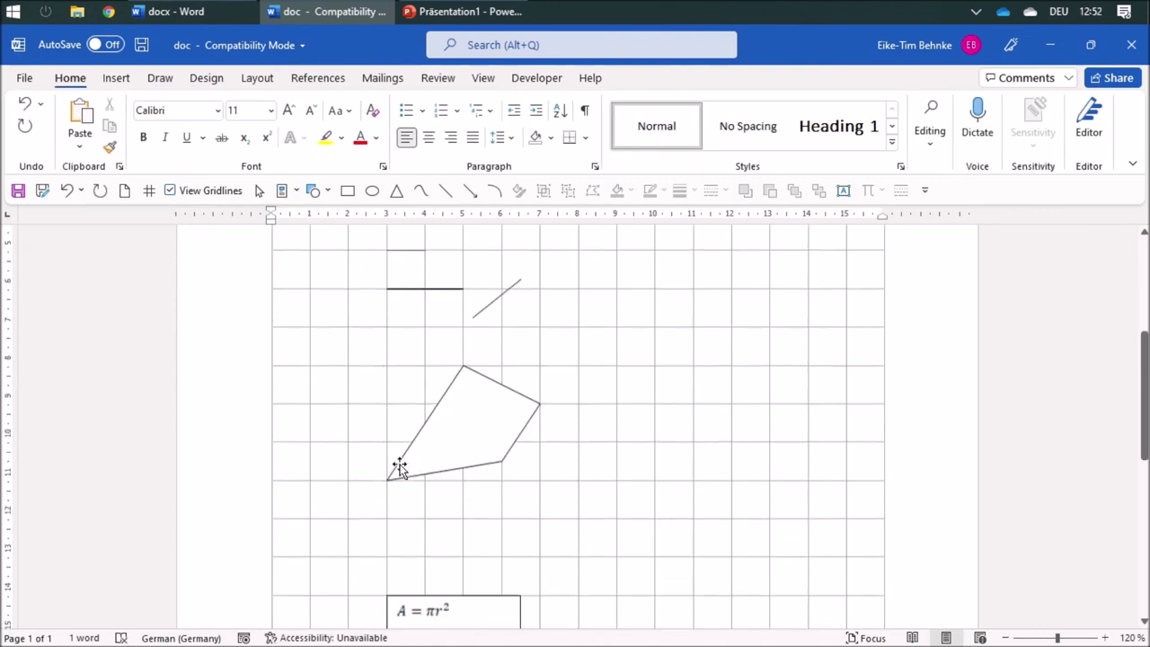
{"action": "scroll", "coordinate": [400, 467], "scroll_direction": "down", "scroll_amount": 3}
{"action": "left_click", "coordinate": [423, 458]}
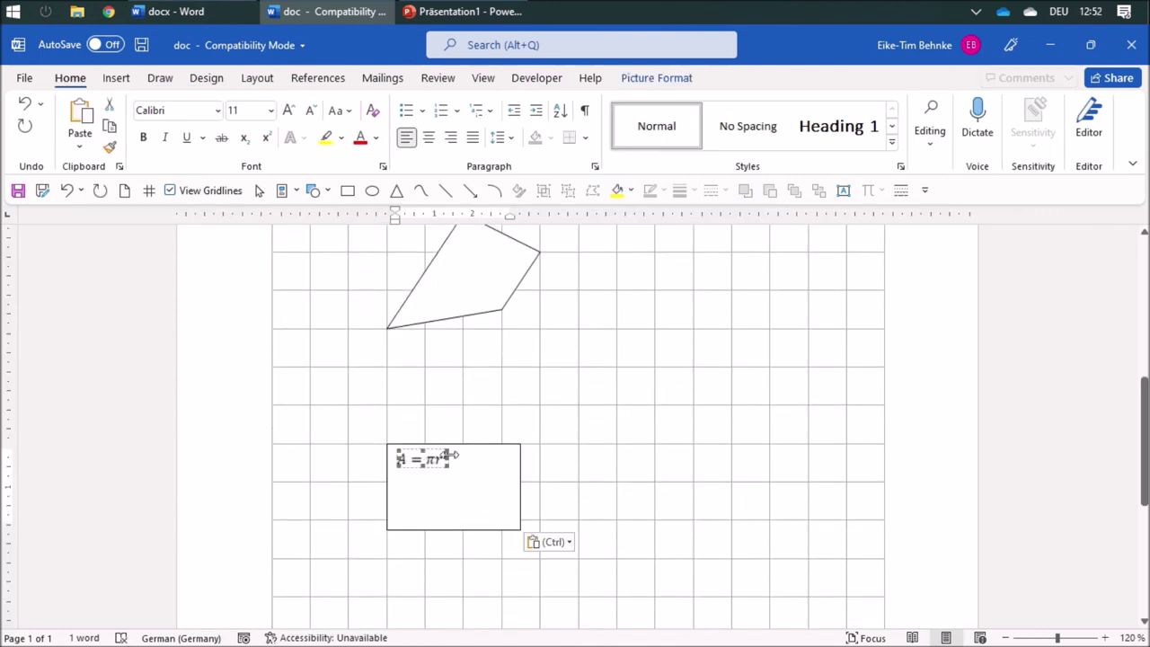